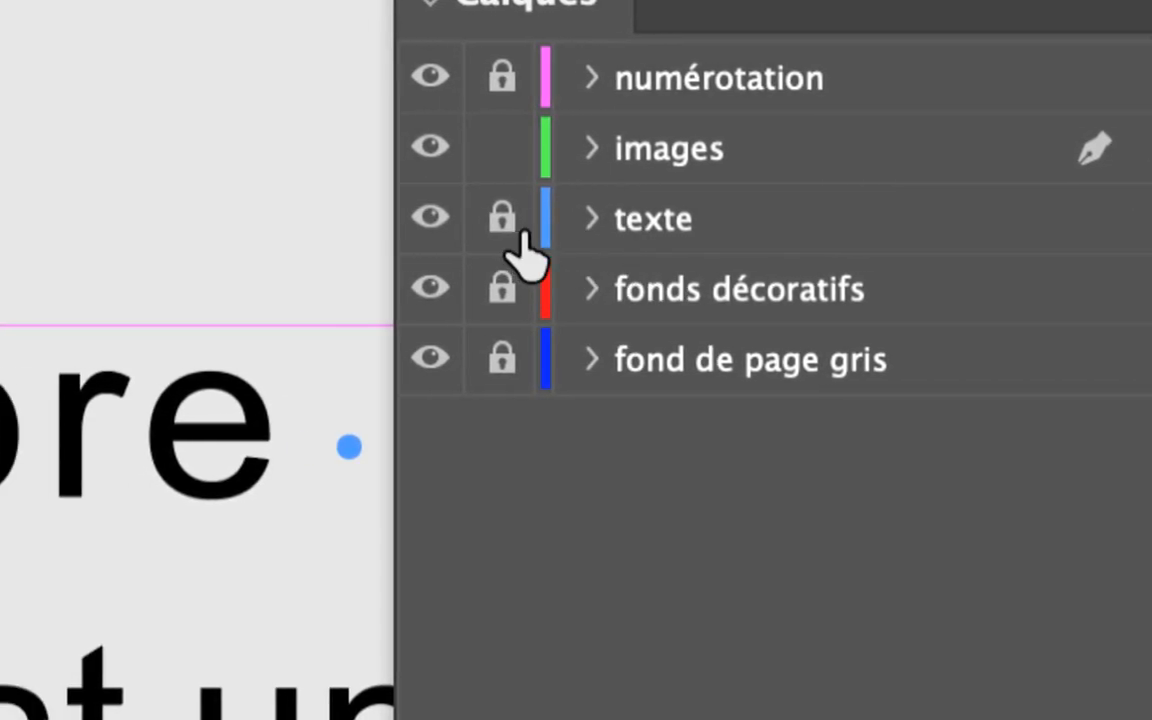
Lock every layer except texte and make texte the active layer.
{"action": "left_click", "coordinate": [518, 234], "text": "alt"}
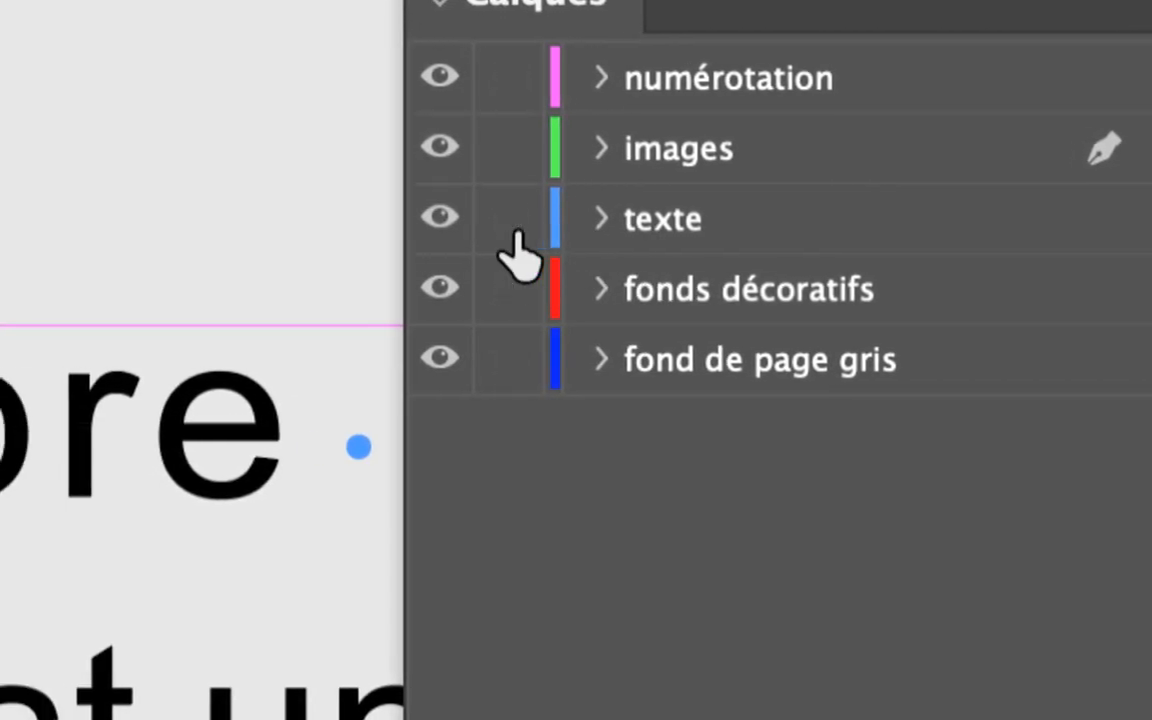
{"action": "left_click", "coordinate": [518, 234], "text": "alt"}
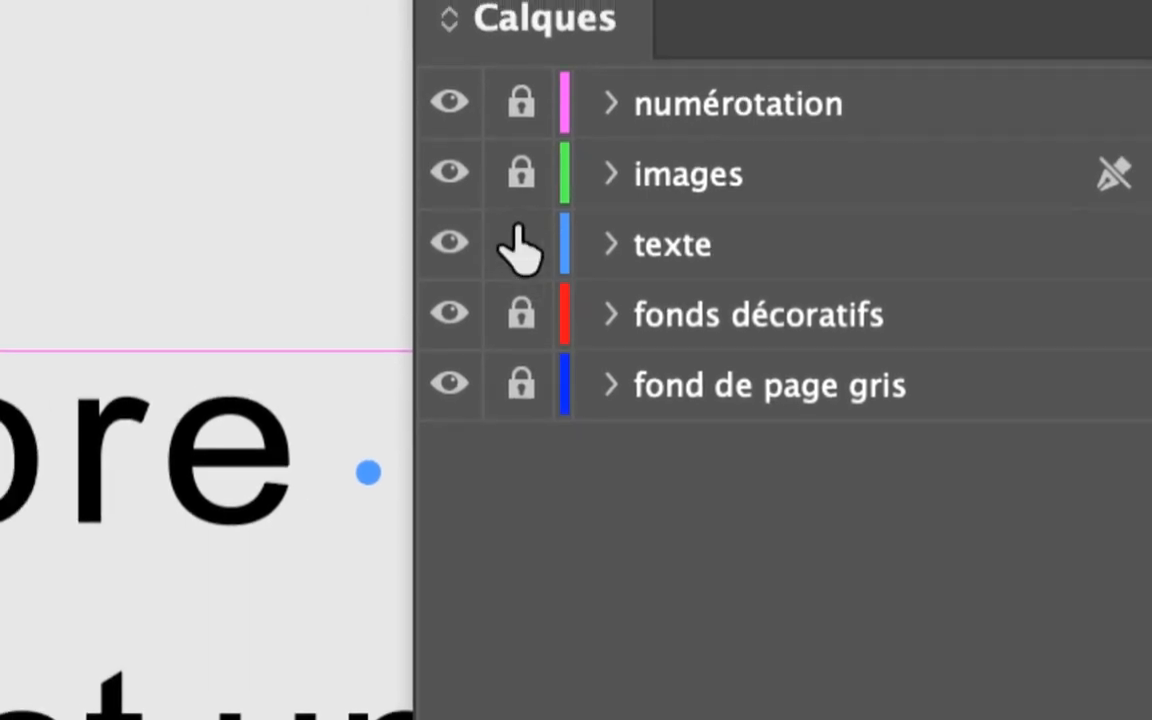
{"action": "left_click", "coordinate": [519, 244], "text": "alt"}
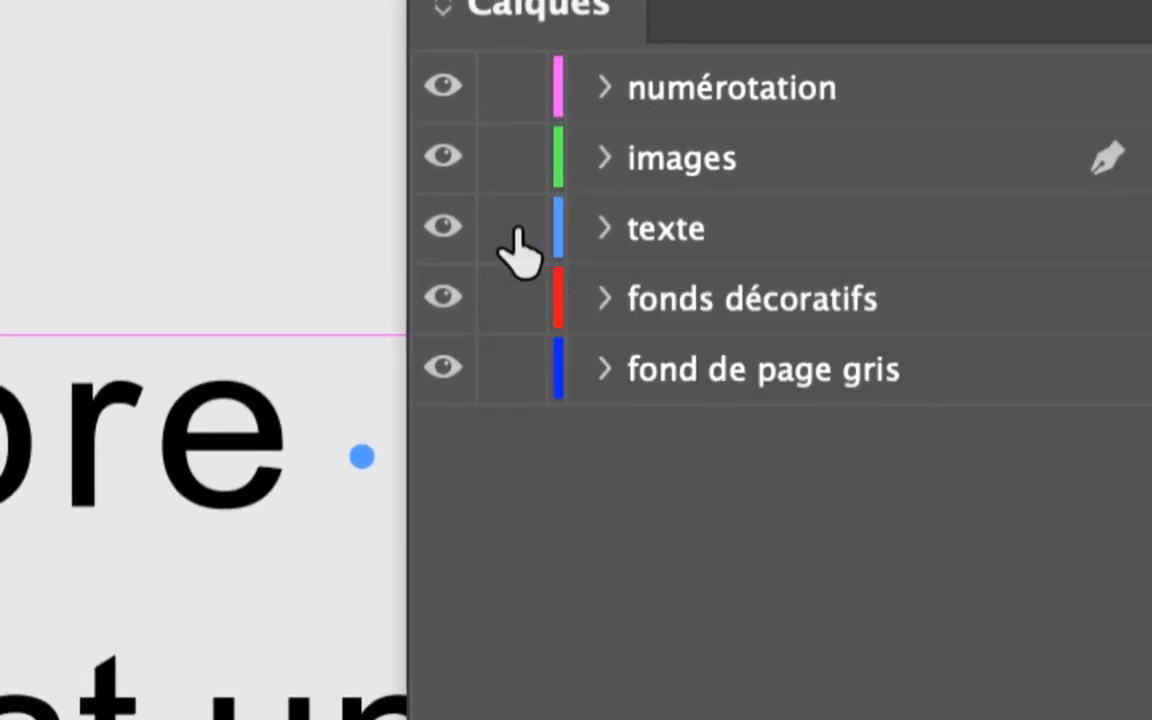
{"action": "left_click", "coordinate": [518, 244], "text": "alt"}
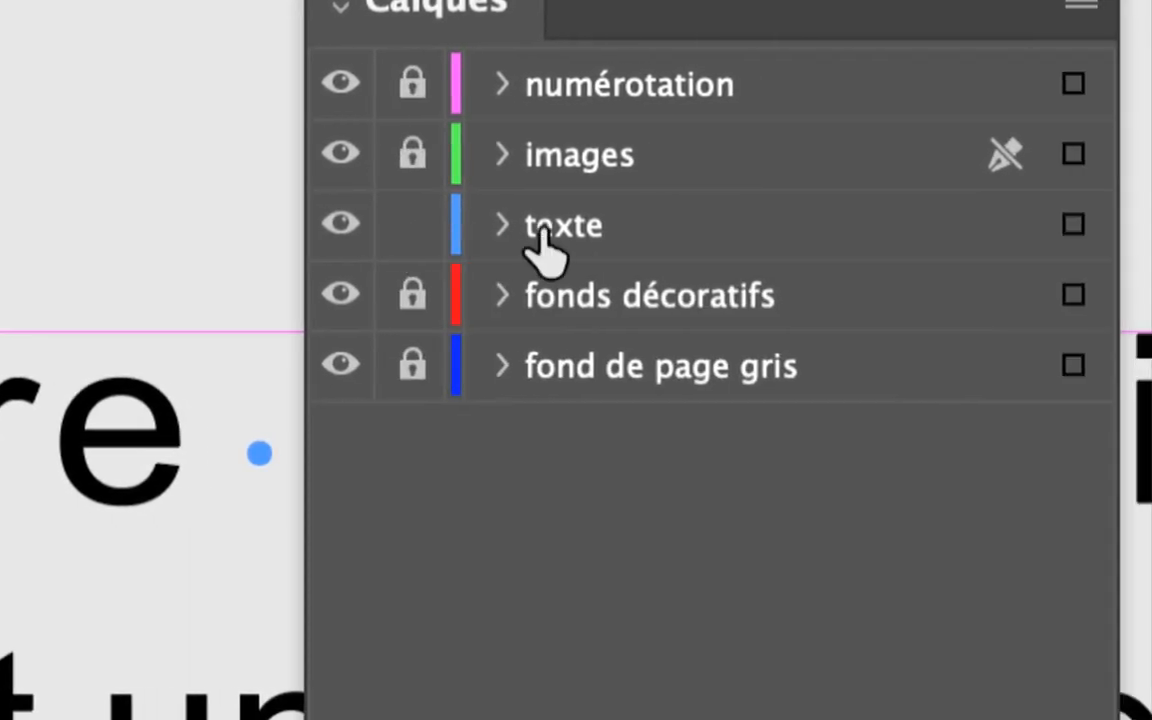
{"action": "left_click", "coordinate": [688, 241]}
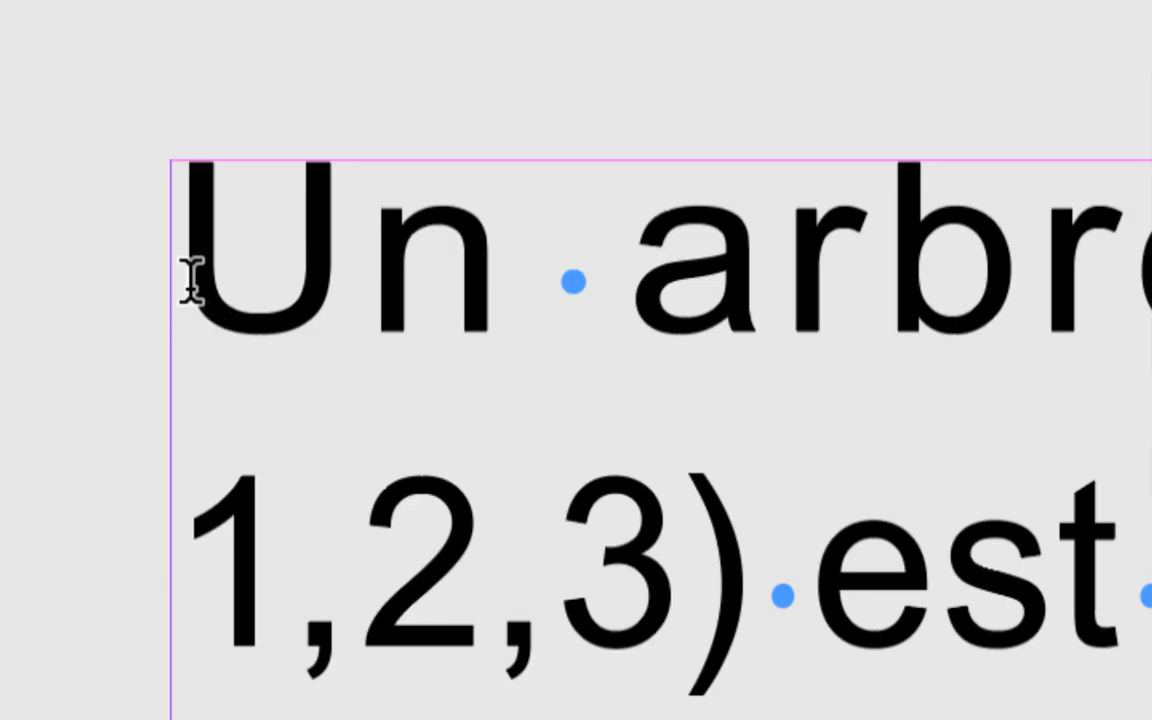
Insert "Les arbres et leur " before "Un arbre" at the start of the first column's text.
{"action": "left_click", "coordinate": [190, 275]}
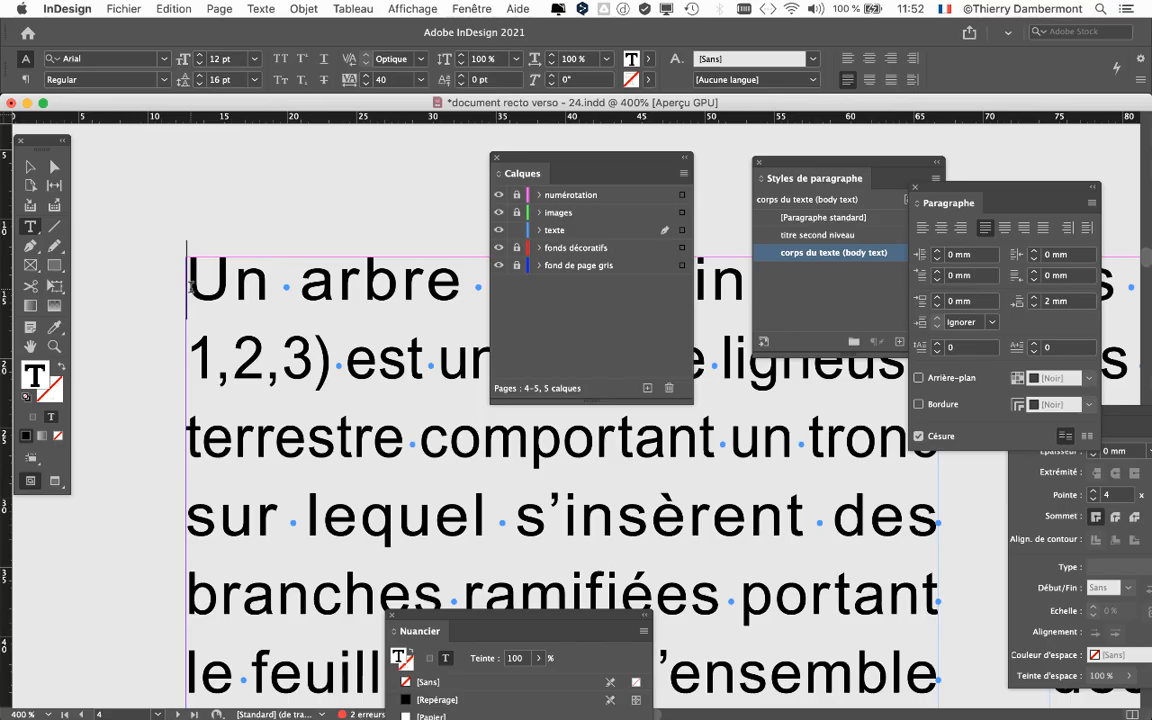
{"action": "left_click_drag", "start_coordinate": [522, 162], "coordinate": [679, 370]}
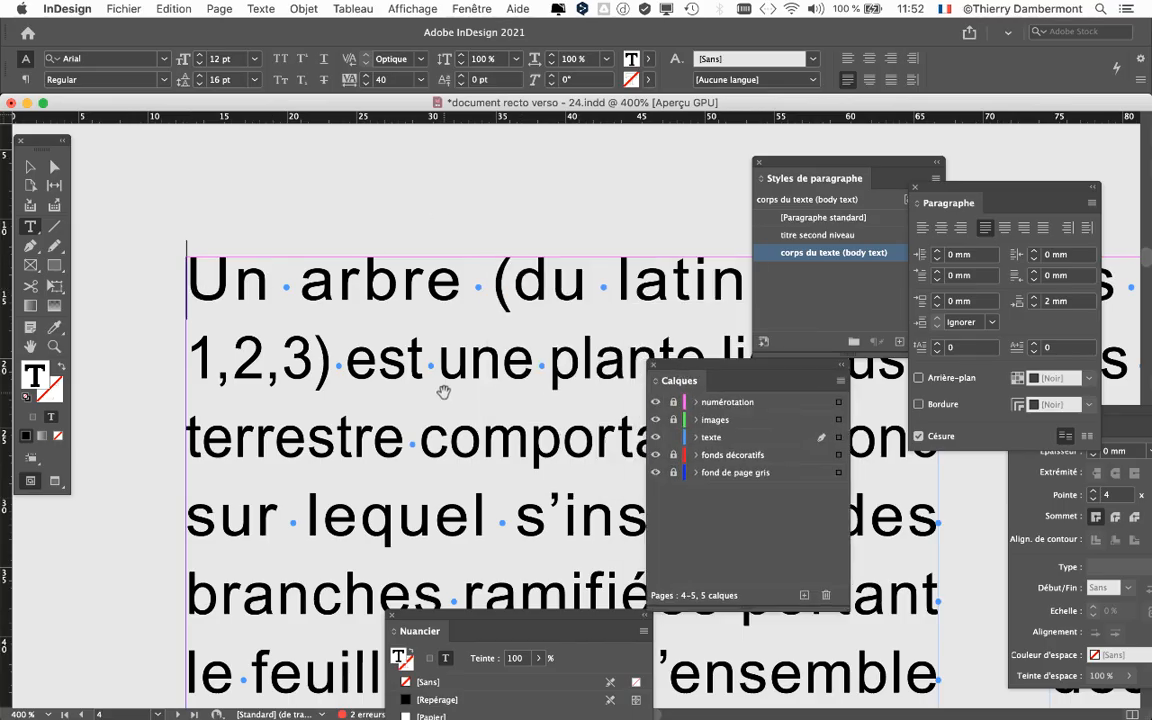
{"action": "key", "text": "super+minus"}
{"action": "key", "text": "super+minus"}
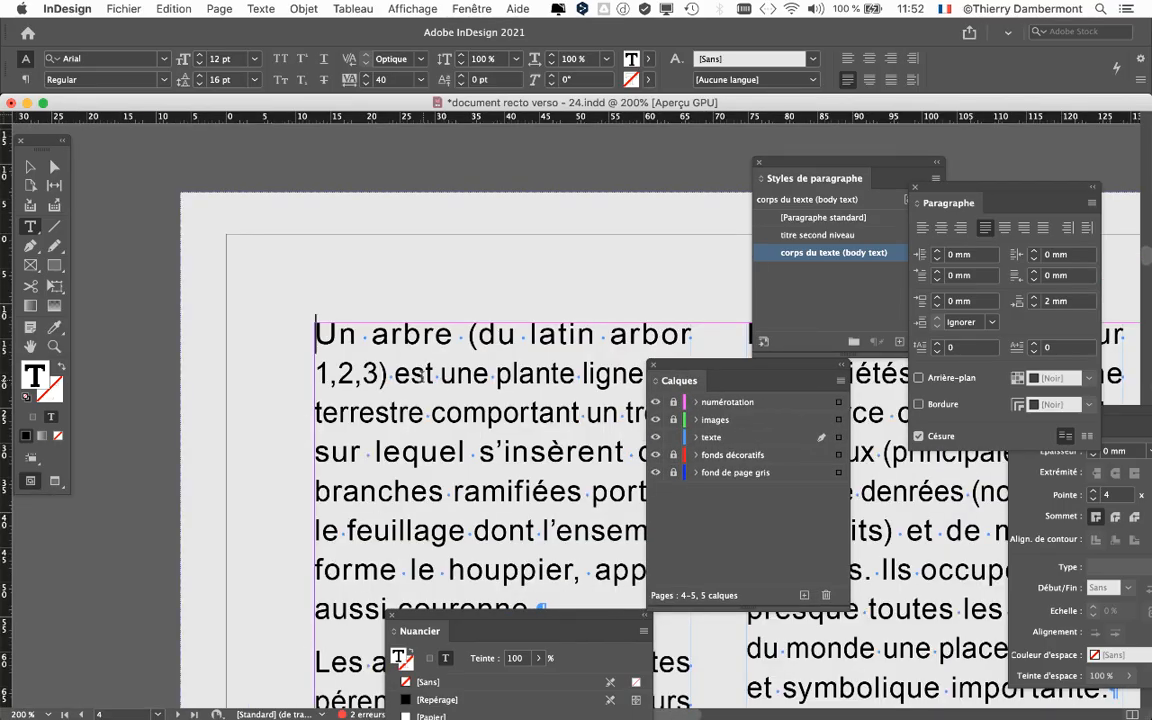
{"action": "left_click_drag", "start_coordinate": [401, 373], "coordinate": [277, 272]}
{"action": "left_click_drag", "start_coordinate": [158, 261], "coordinate": [82, 248]}
{"action": "left_click_drag", "start_coordinate": [211, 244], "coordinate": [314, 257]}
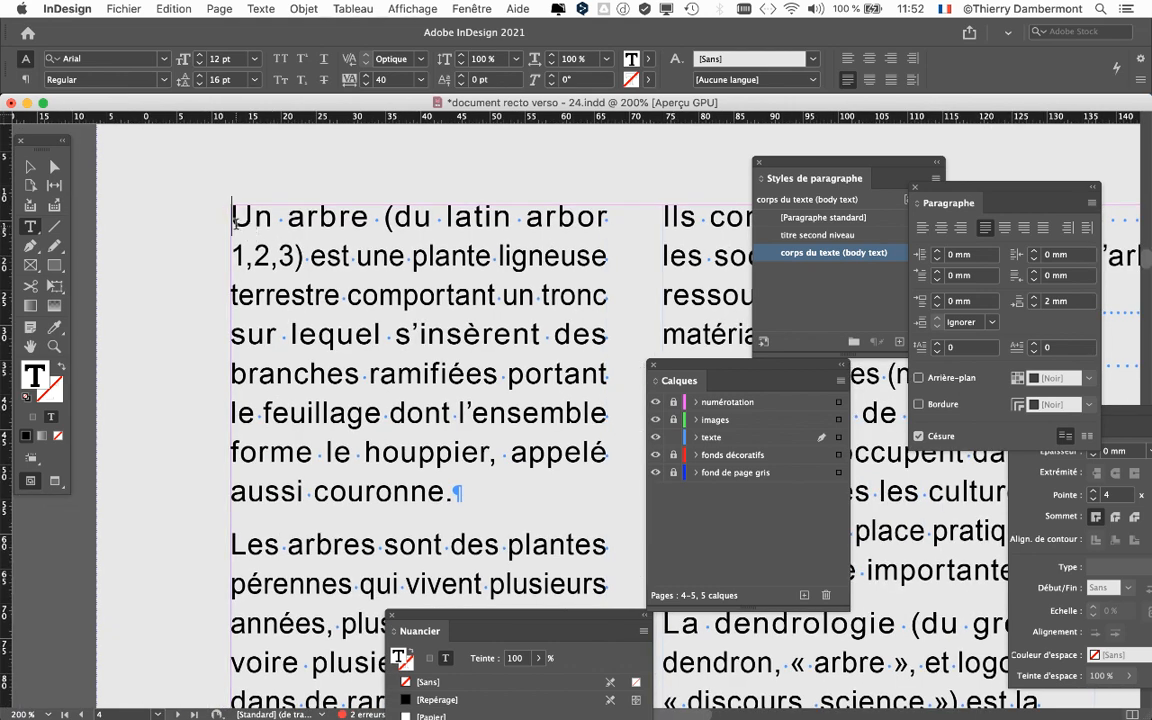
{"action": "type", "text": "Les arbres"}
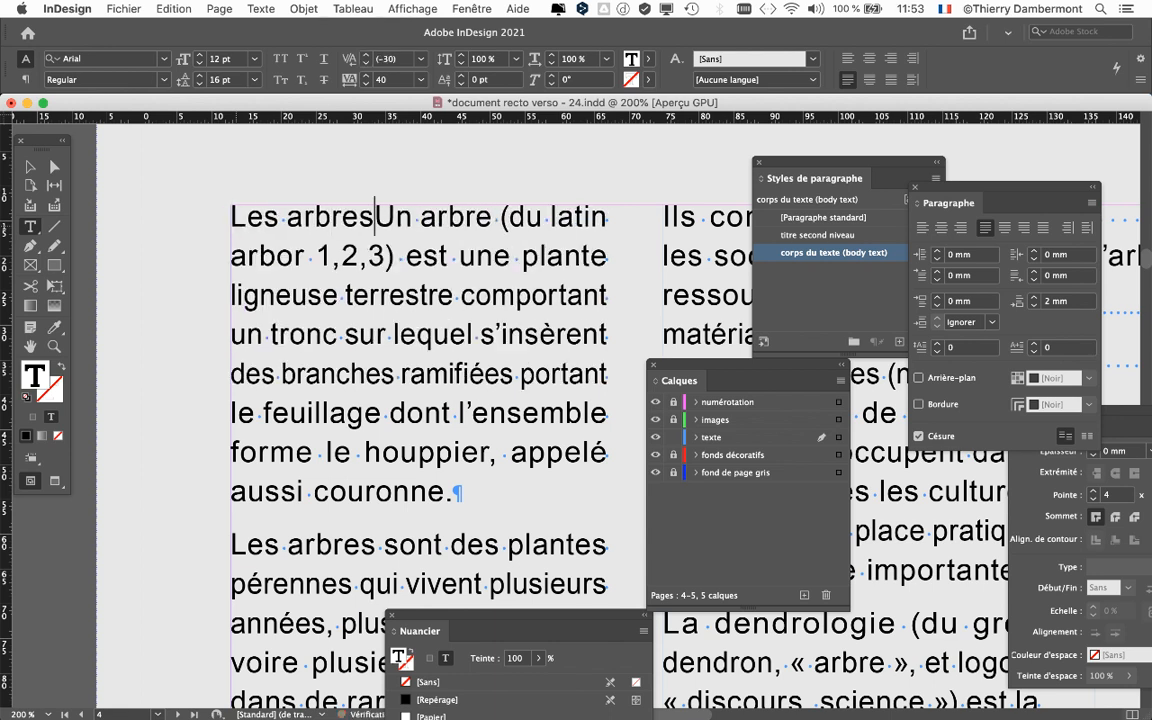
{"action": "type", "text": " et leur "}
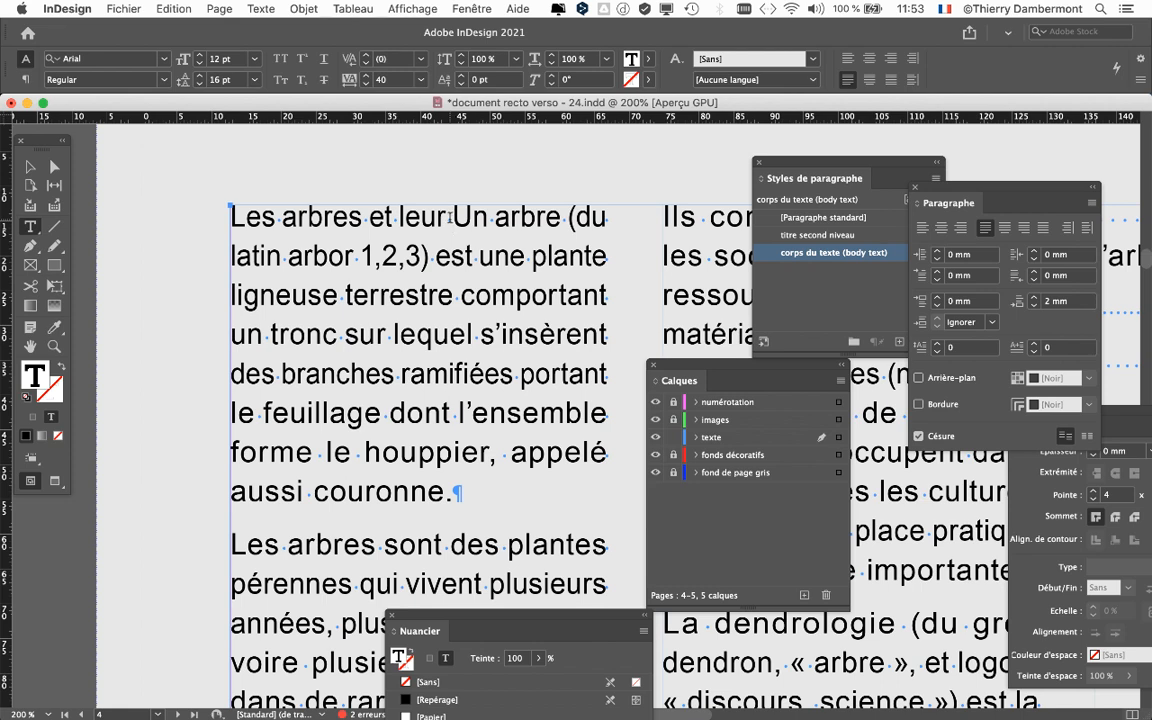
Extend the heading with "environnement écologique" and break the paragraph before "Un arbre".
{"action": "type", "text": "environnement"}
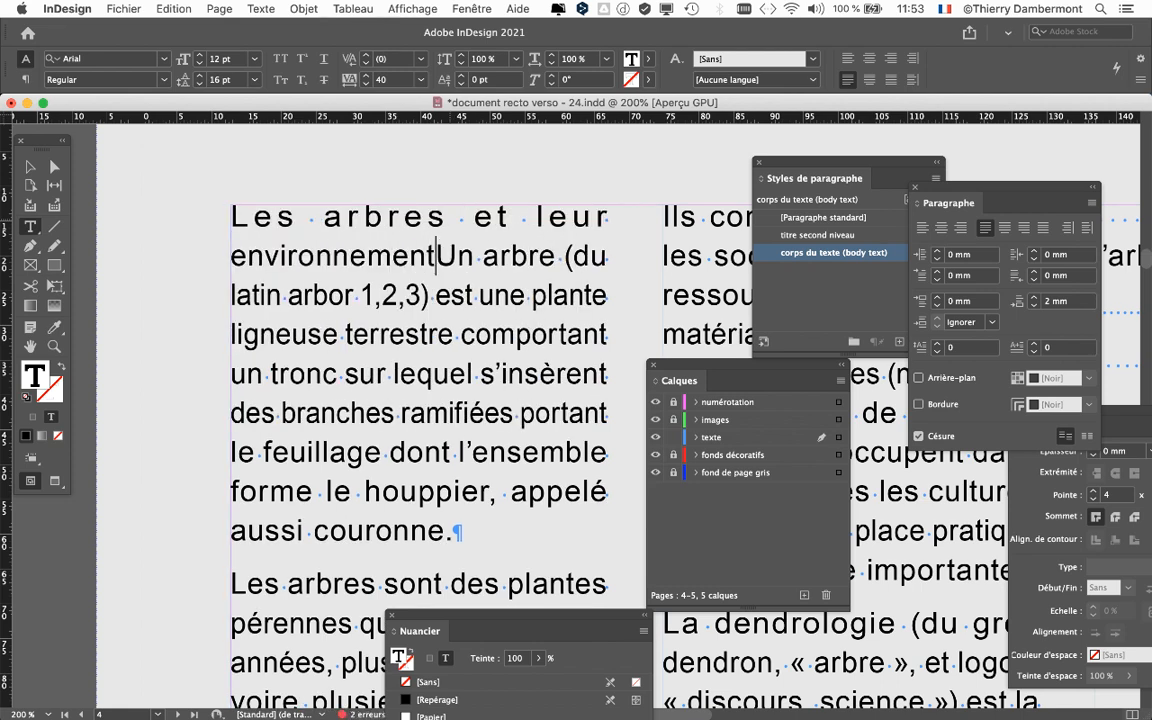
{"action": "type", "text": " écologique"}
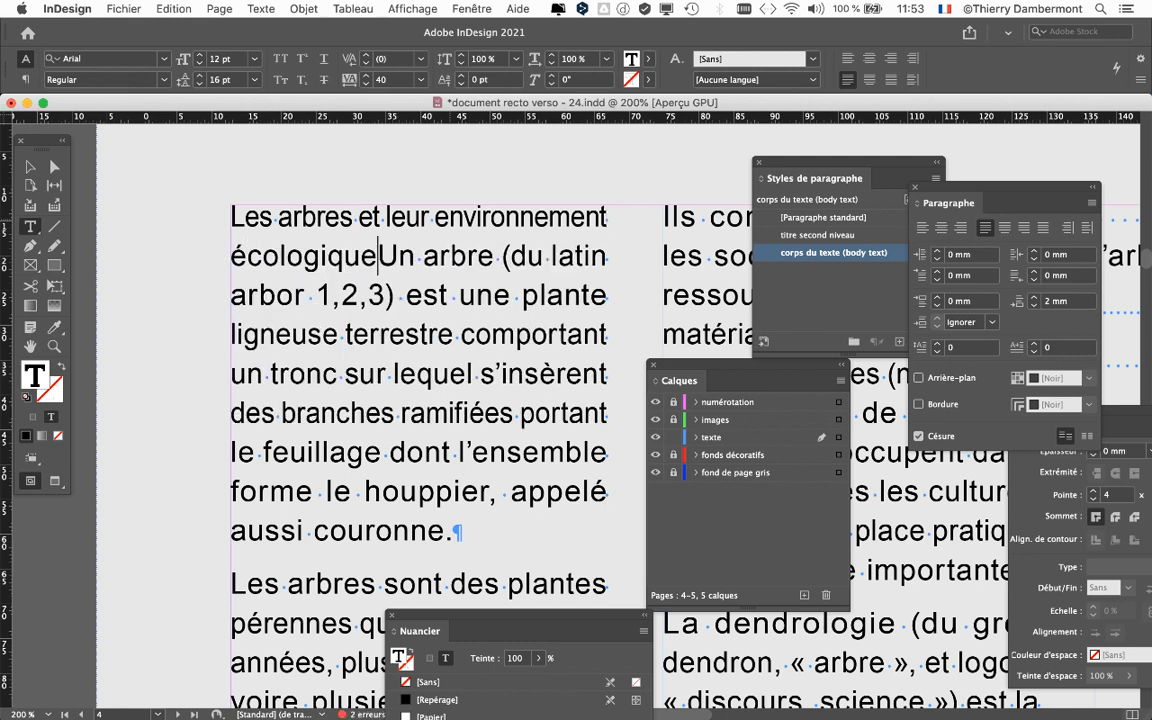
{"action": "key", "text": "Return"}
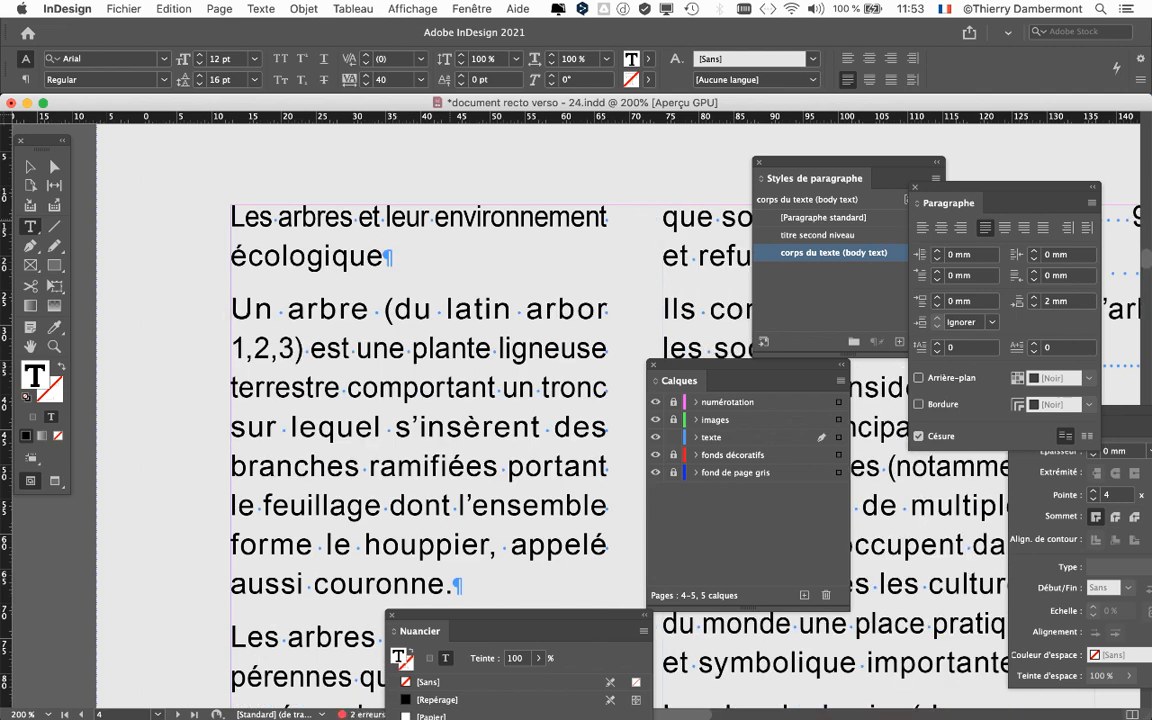
Undo the latest heading additions back to "Les arbres et leur".
{"action": "key", "text": "super+z"}
{"action": "key", "text": "super+z"}
{"action": "key", "text": "super+z"}
{"action": "key", "text": "super+z"}
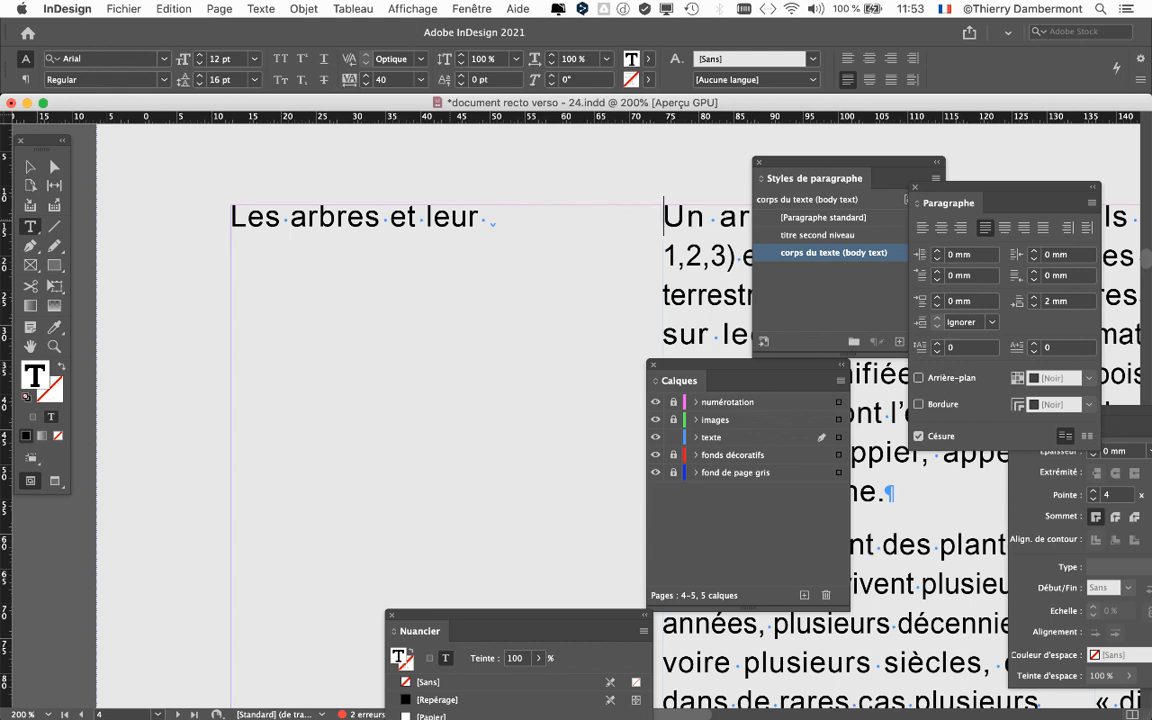
{"action": "key", "text": "super+z"}
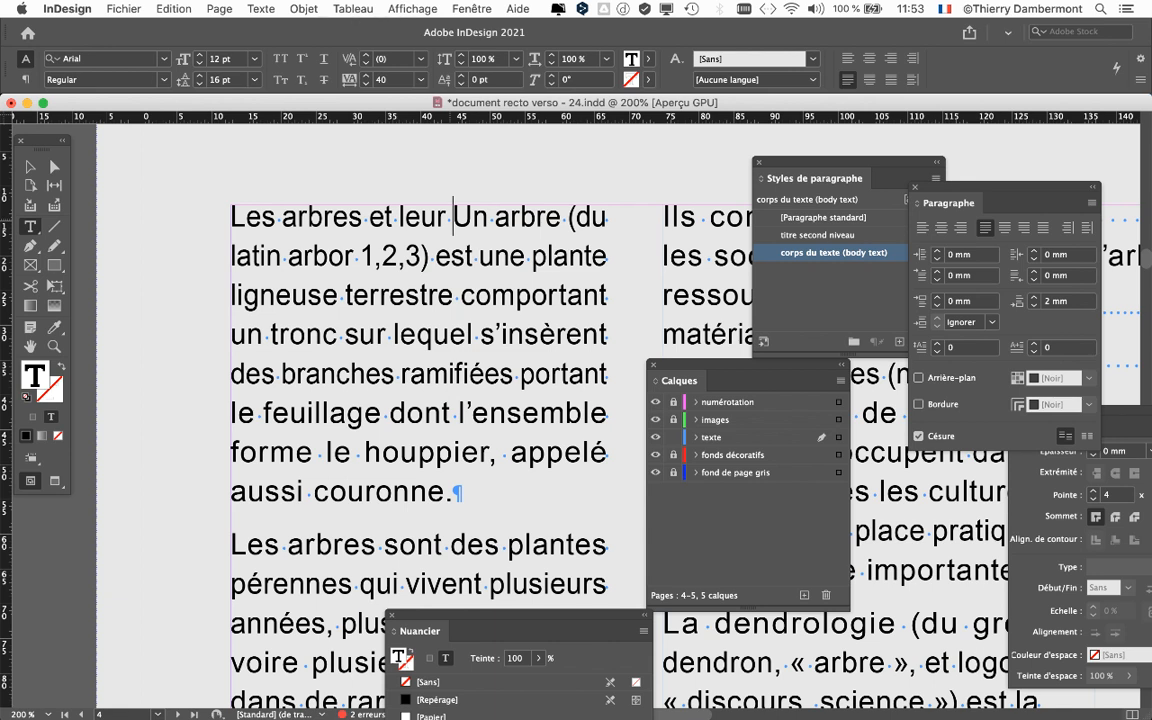
Delete "Les arbres et leur" from the start of the text, and undo the deletion.
{"action": "key", "text": "BackSpace"}
{"action": "key", "text": "BackSpace"}
{"action": "key", "text": "BackSpace"}
{"action": "key", "text": "BackSpace"}
{"action": "key", "text": "BackSpace"}
{"action": "key", "text": "BackSpace"}
{"action": "key", "text": "BackSpace"}
{"action": "key", "text": "BackSpace"}
{"action": "key", "text": "BackSpace"}
{"action": "key", "text": "BackSpace"}
{"action": "key", "text": "BackSpace"}
{"action": "key", "text": "BackSpace"}
{"action": "key", "text": "BackSpace"}
{"action": "key", "text": "BackSpace"}
{"action": "key", "text": "BackSpace"}
{"action": "key", "text": "BackSpace"}
{"action": "key", "text": "BackSpace"}
{"action": "key", "text": "BackSpace"}
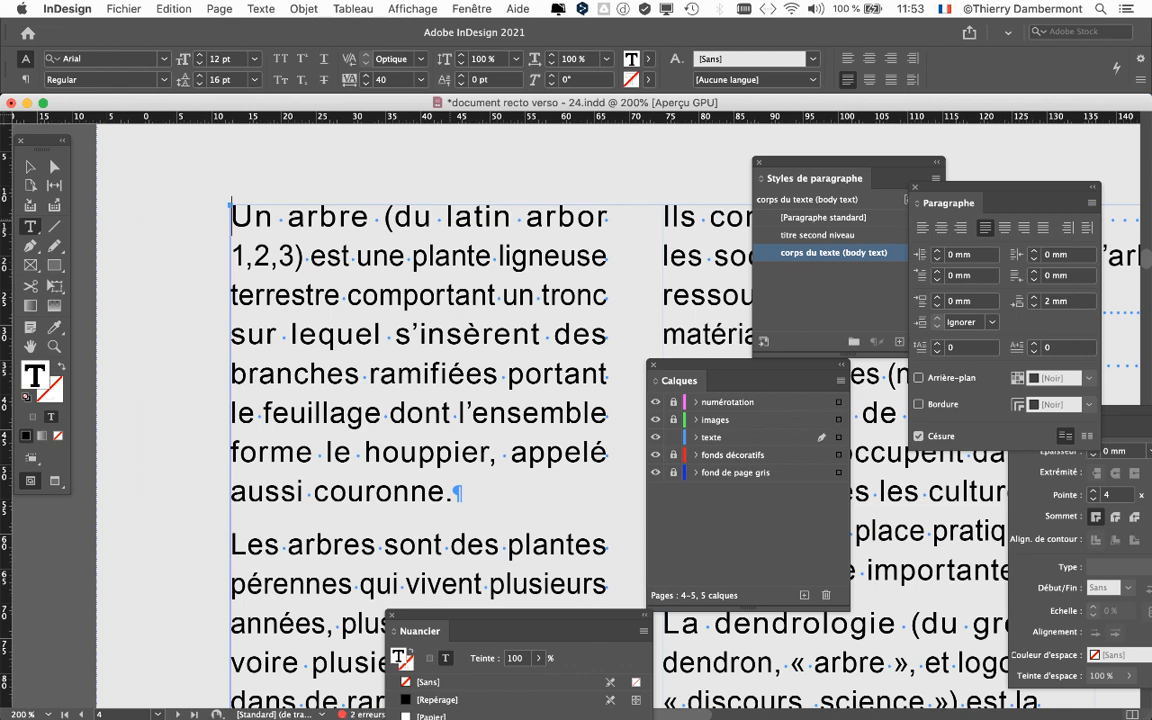
{"action": "key", "text": "super+z"}
{"action": "key", "text": "super+z"}
Complete the heading with "environnement" and break the paragraph before "Un arbre".
{"action": "key", "text": "Delete"}
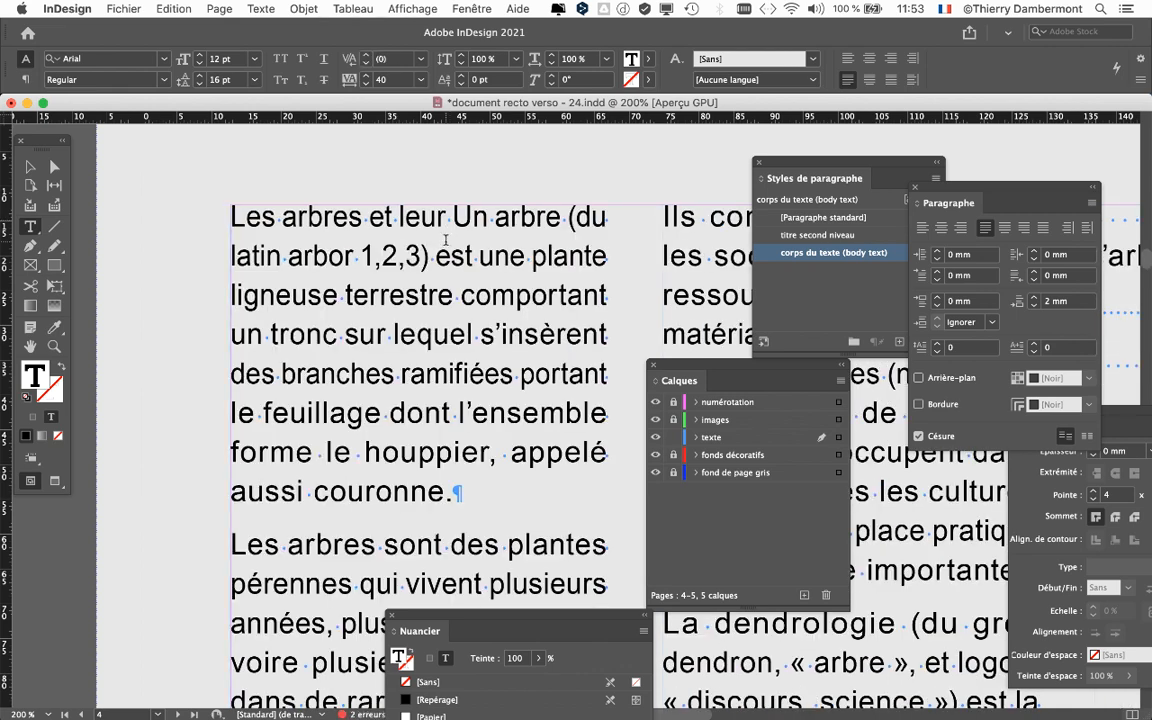
{"action": "type", "text": "environnement"}
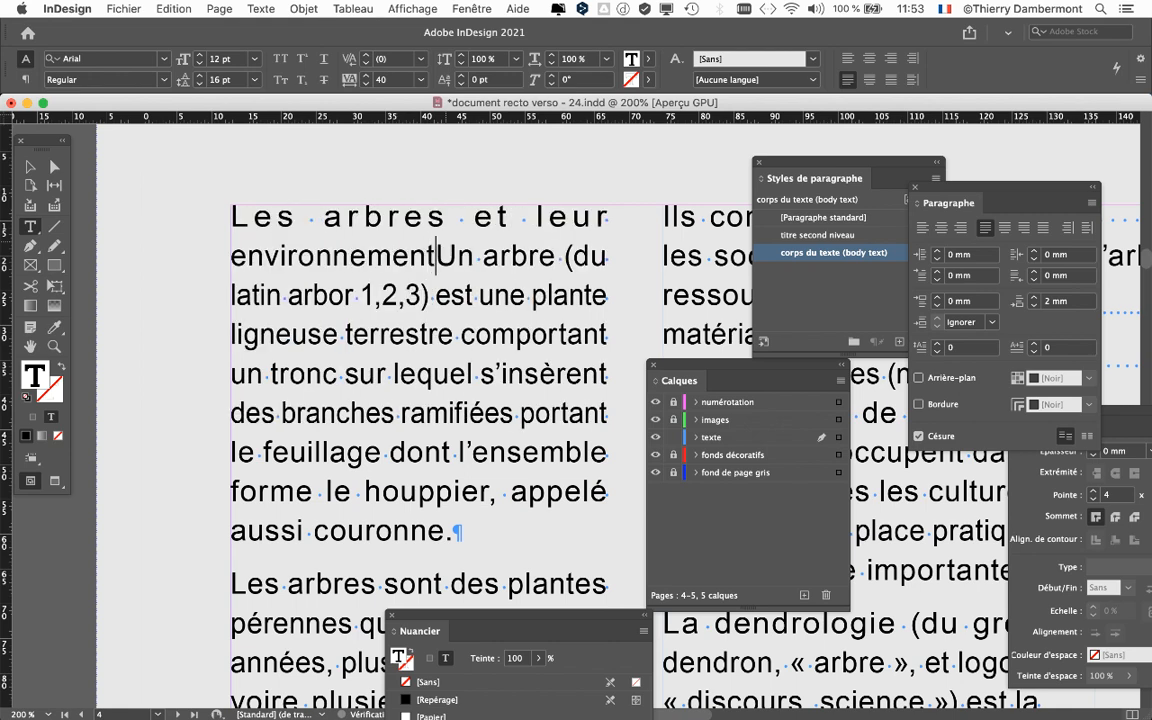
{"action": "key", "text": "Return"}
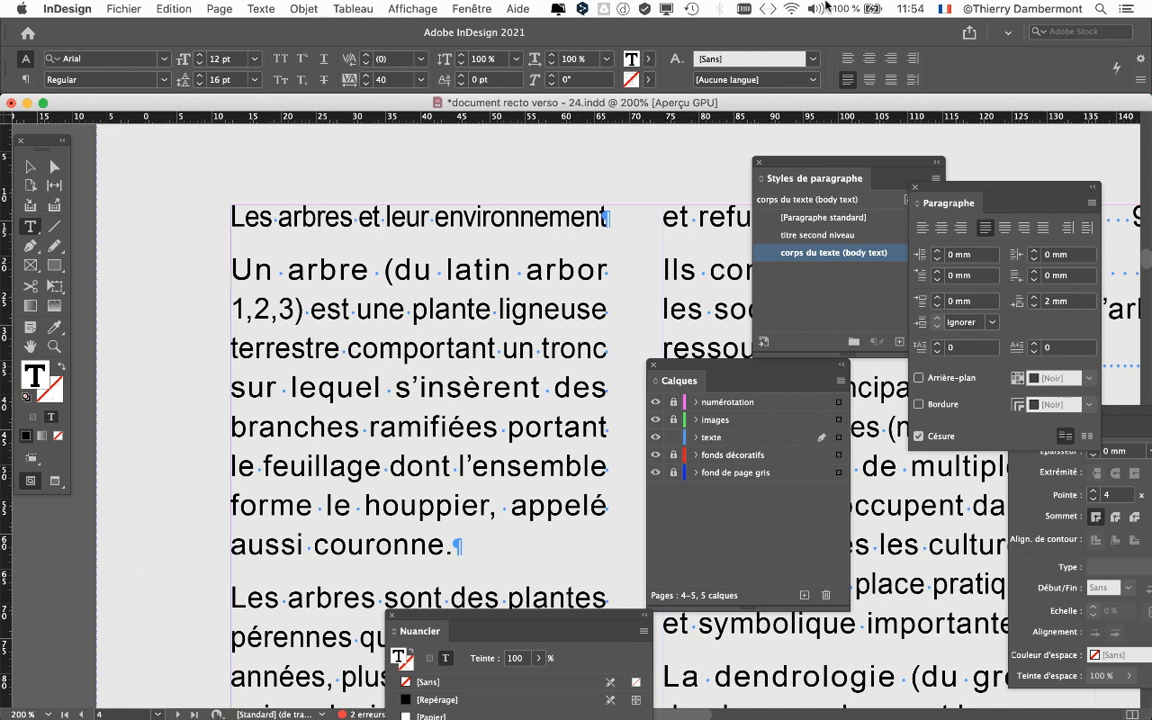
Display the system's on-screen keyboard viewer and reposition the Layers panel next to the heading.
{"action": "left_click", "coordinate": [942, 6]}
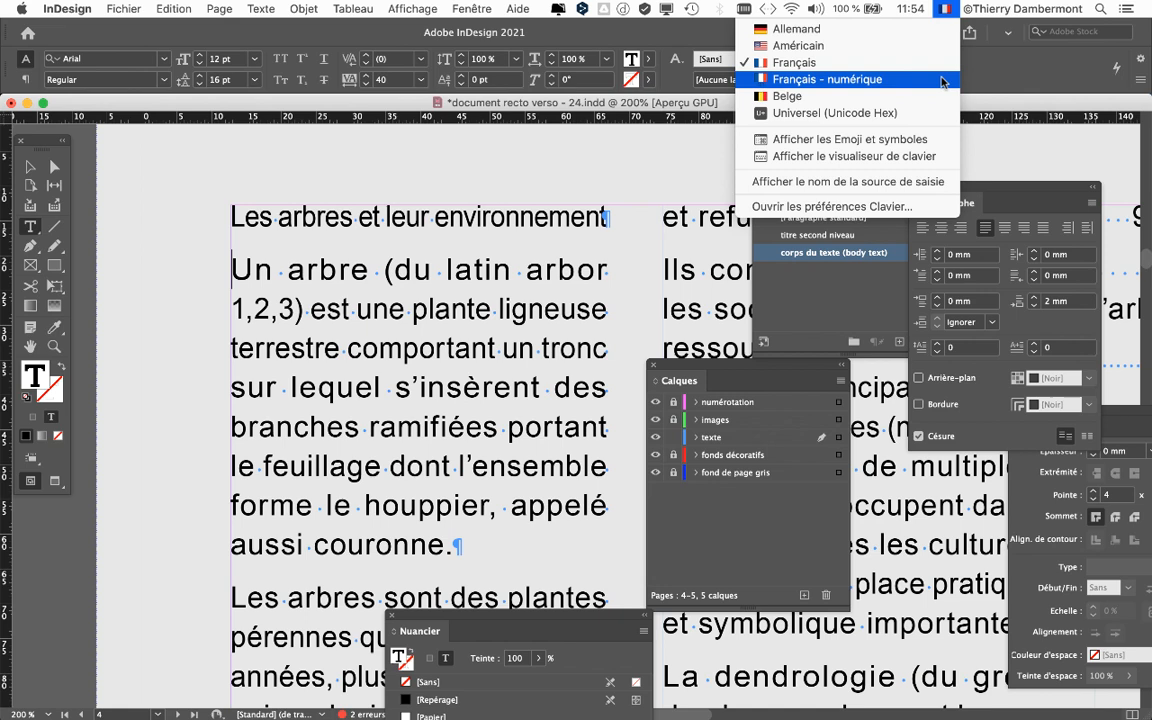
{"action": "left_click", "coordinate": [907, 154]}
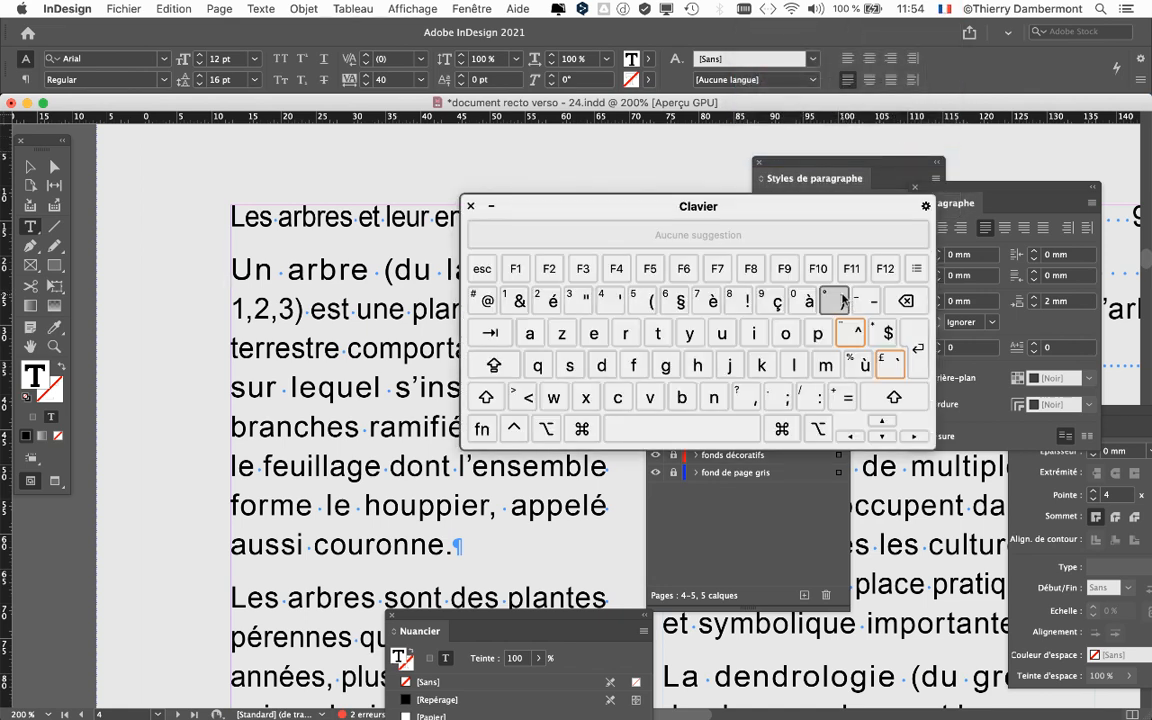
{"action": "key", "text": "super+alt"}
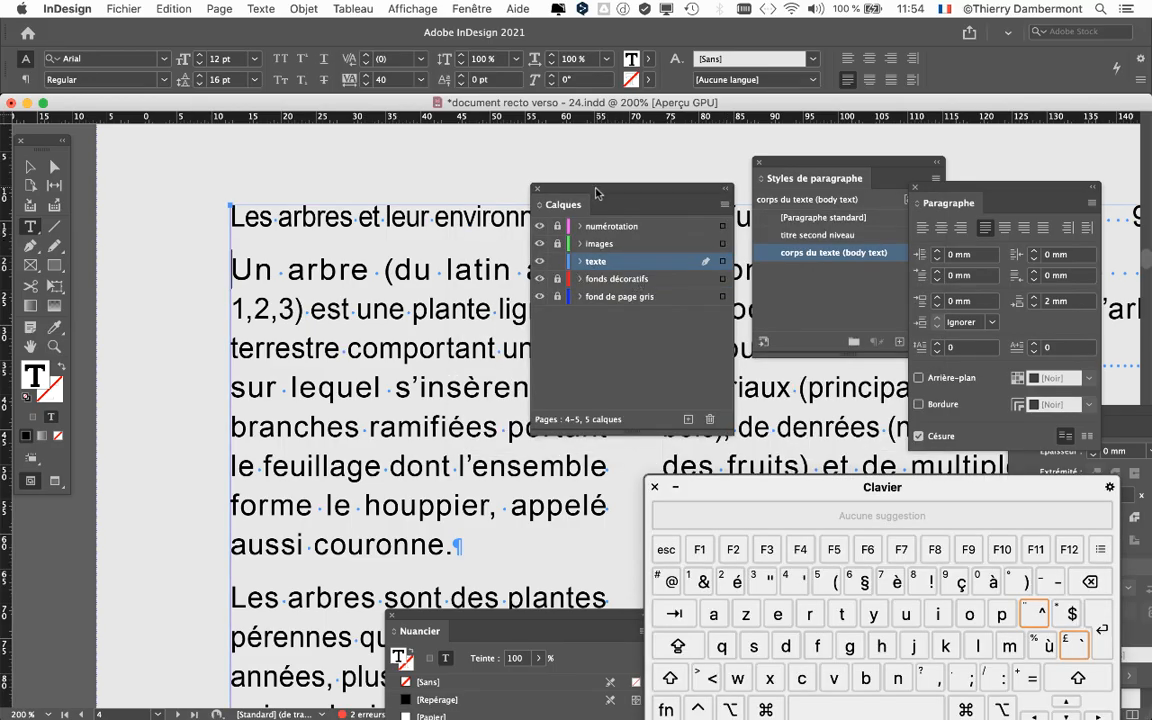
{"action": "left_click_drag", "start_coordinate": [597, 193], "coordinate": [579, 176]}
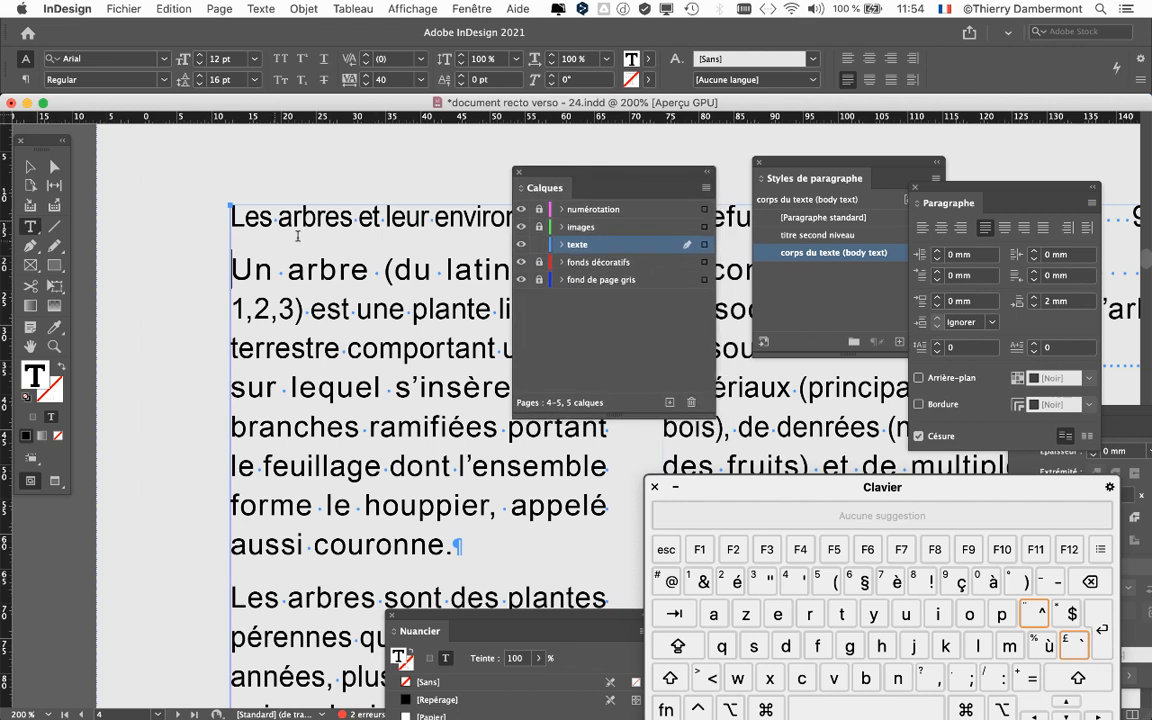
Unlock all the layers while keeping texte as the active layer.
{"action": "left_click", "coordinate": [240, 217]}
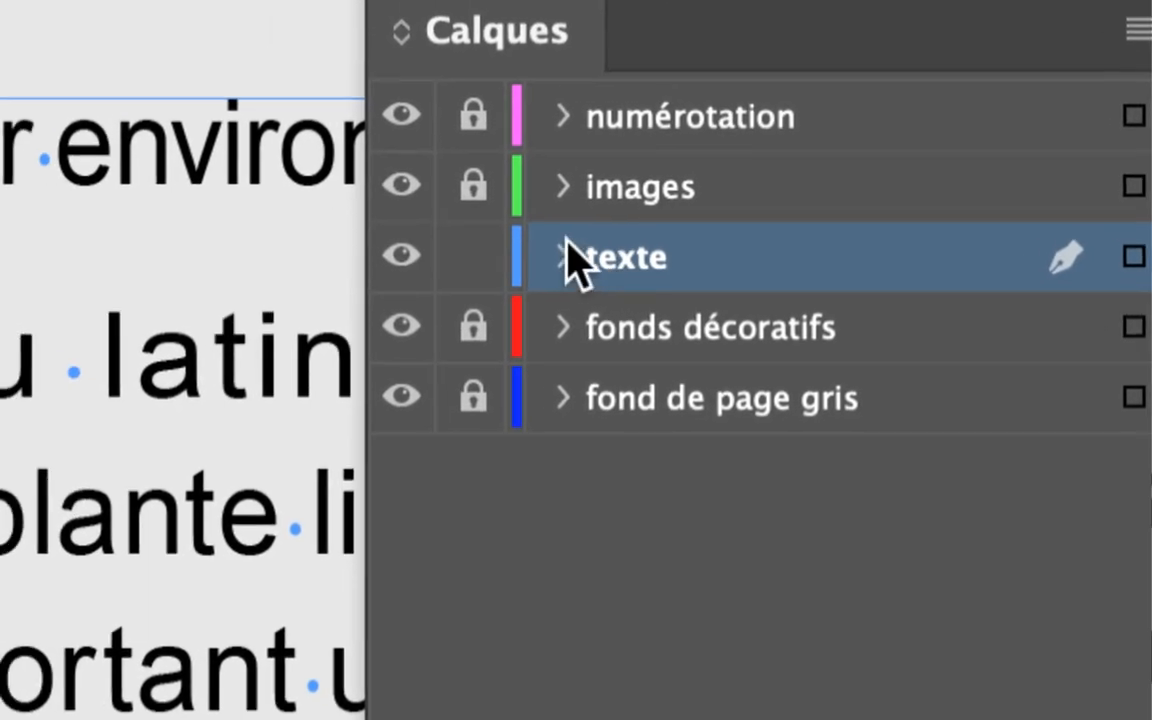
{"action": "left_click", "coordinate": [546, 245], "text": "alt"}
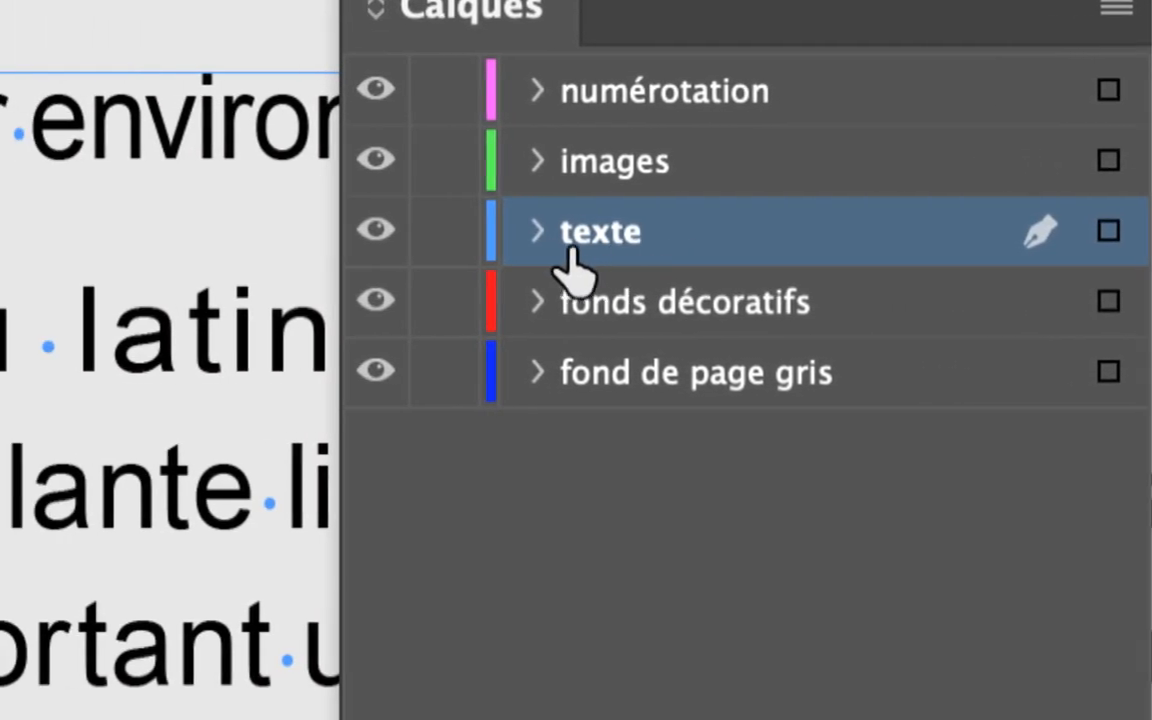
{"action": "left_click", "coordinate": [336, 231]}
{"action": "left_click", "coordinate": [566, 245]}
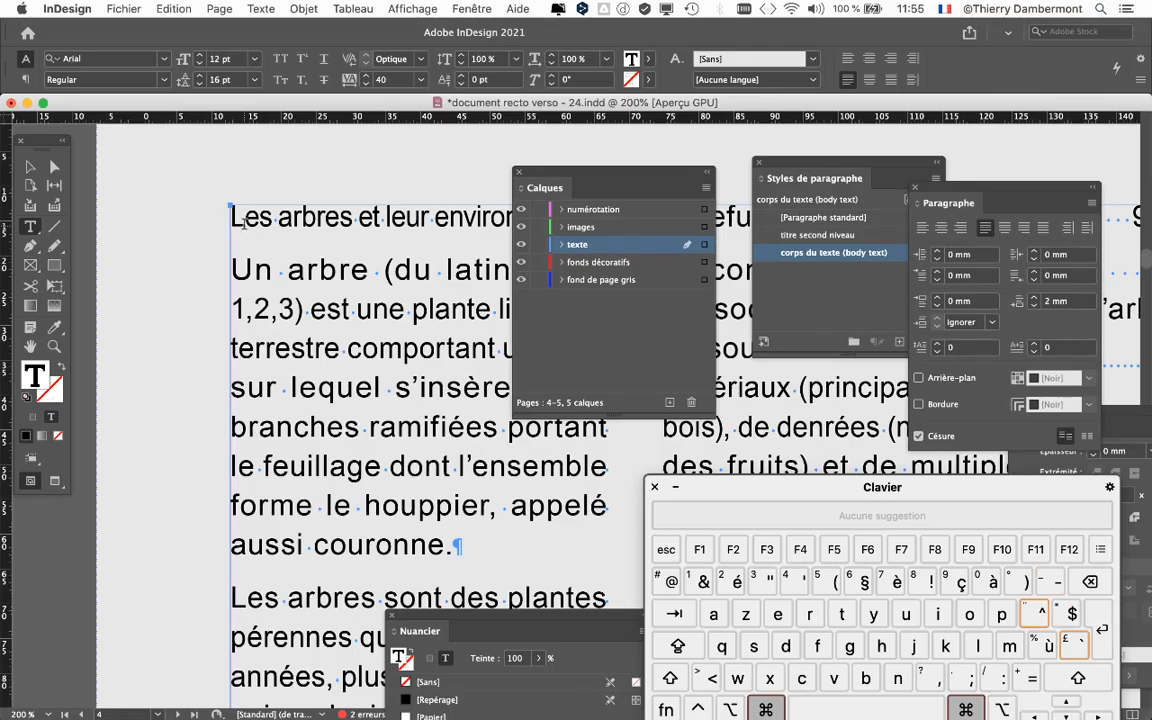
Close the on-screen keyboard viewer and reduce the document window's height.
{"action": "left_click", "coordinate": [655, 487]}
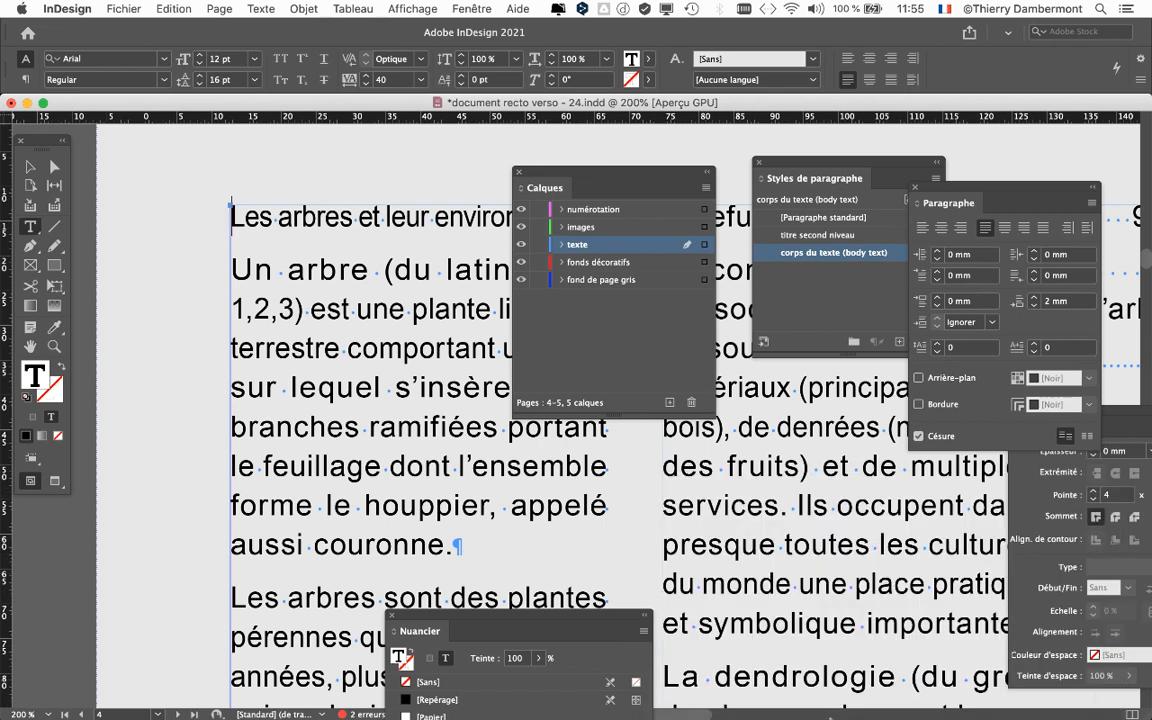
{"action": "left_click_drag", "start_coordinate": [1144, 717], "coordinate": [1140, 640]}
{"action": "left_click", "coordinate": [1025, 418]}
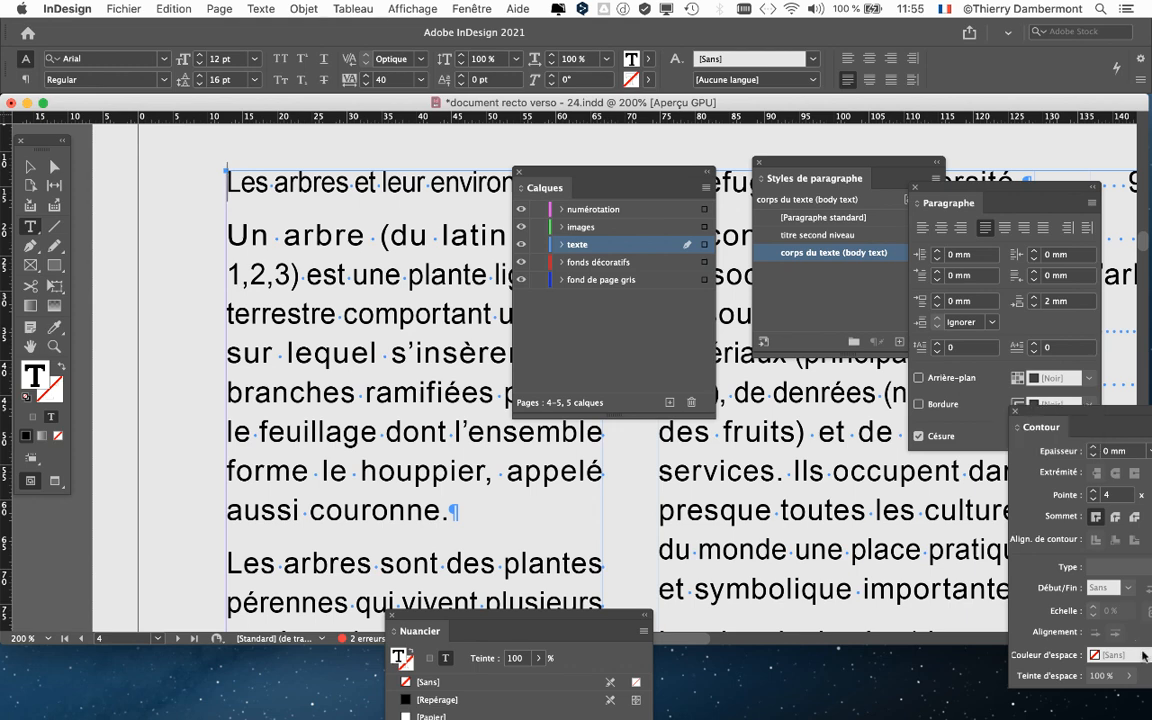
Undo the stray tab before the heading, leave text editing and hide the floating panels except the tools.
{"action": "key", "text": "Tab"}
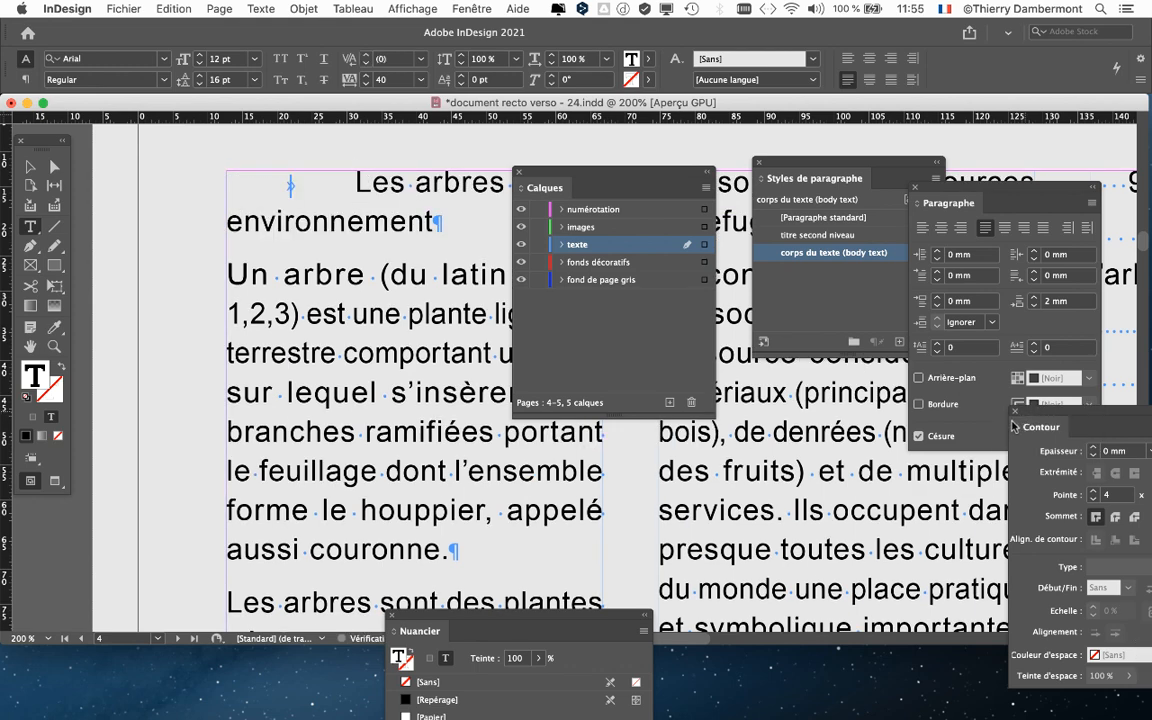
{"action": "key", "text": "super+z"}
{"action": "key", "text": "Escape"}
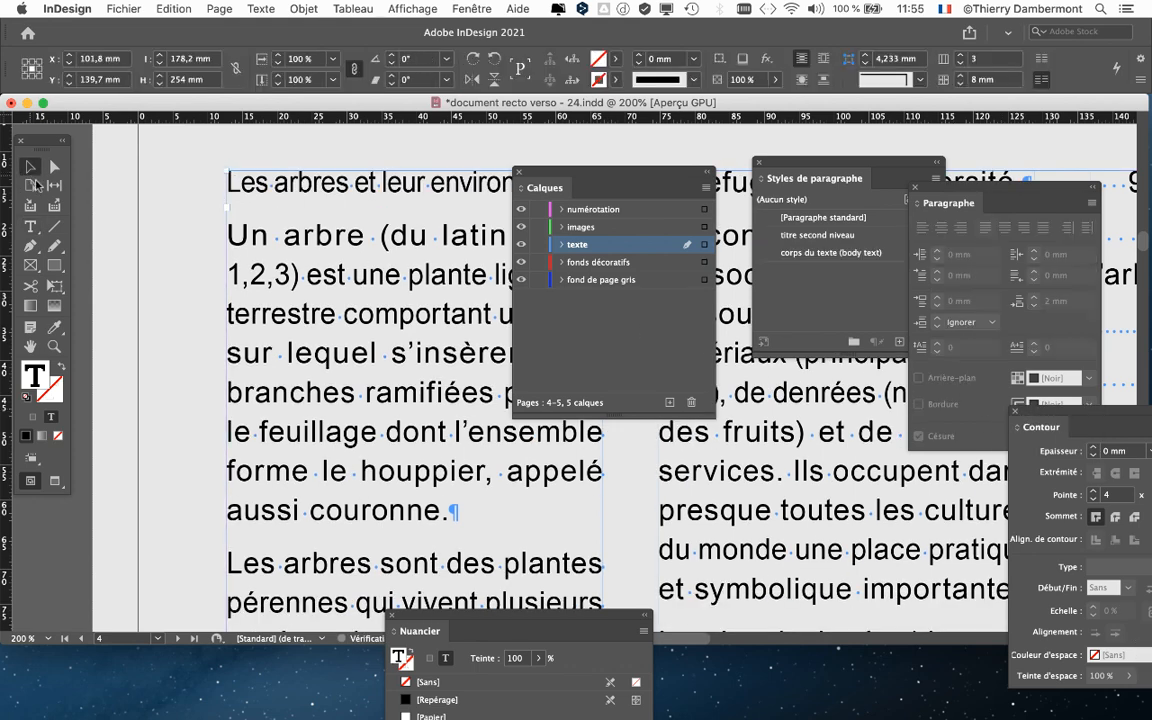
{"action": "key", "text": "Tab"}
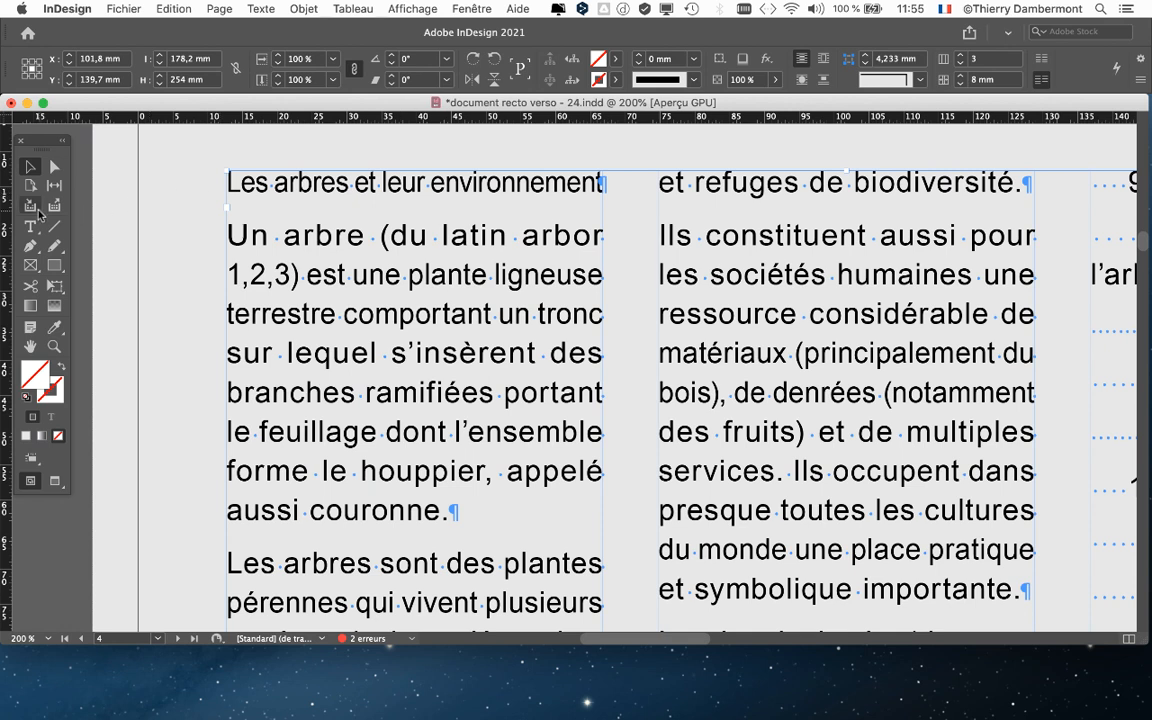
Place the text cursor inside the word "environnement" in the heading with the Type tool.
{"action": "left_click", "coordinate": [30, 226]}
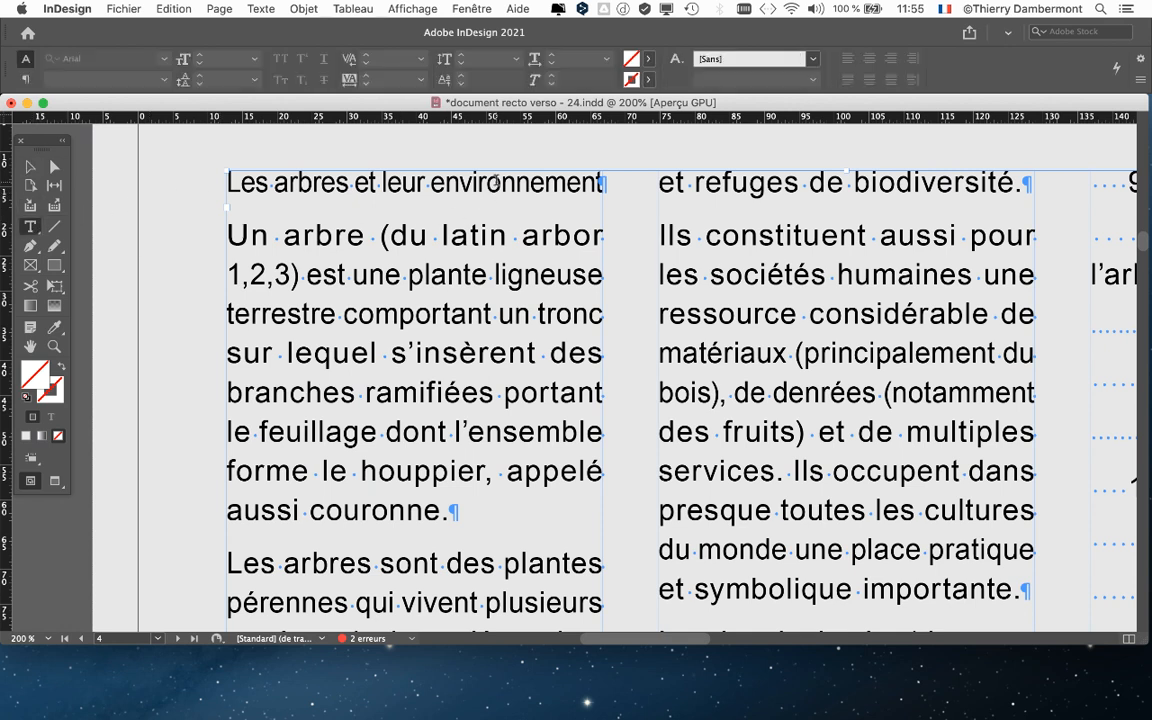
{"action": "left_click", "coordinate": [229, 182]}
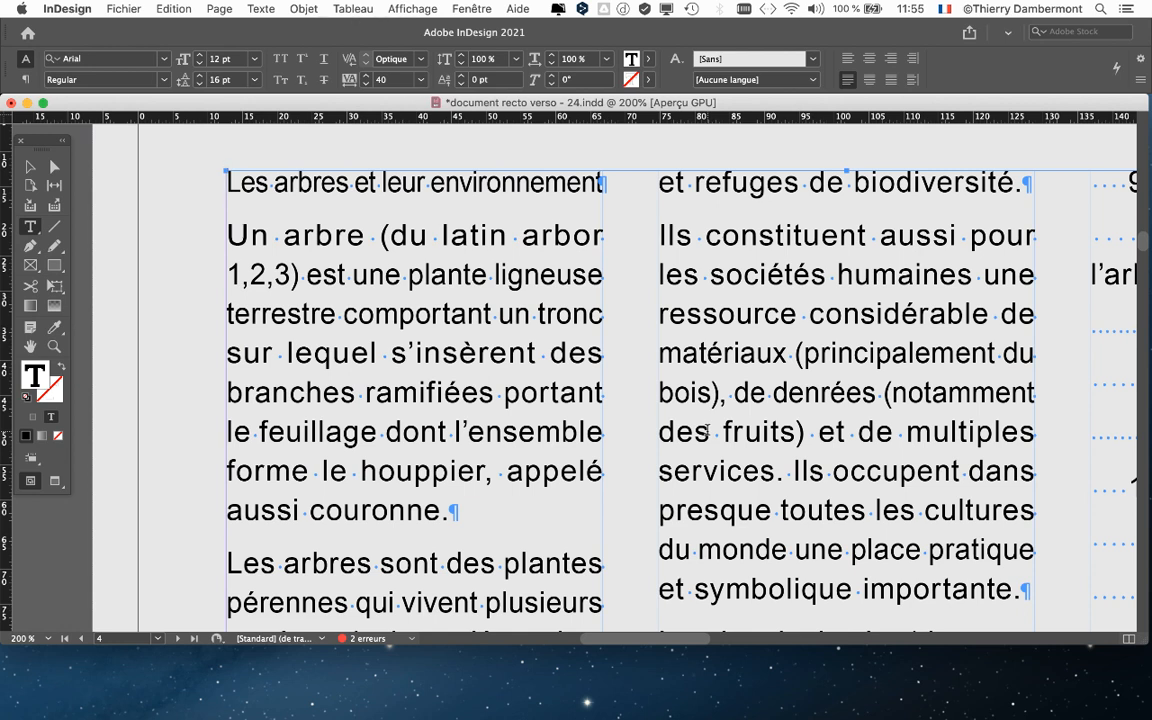
{"action": "left_click", "coordinate": [502, 181]}
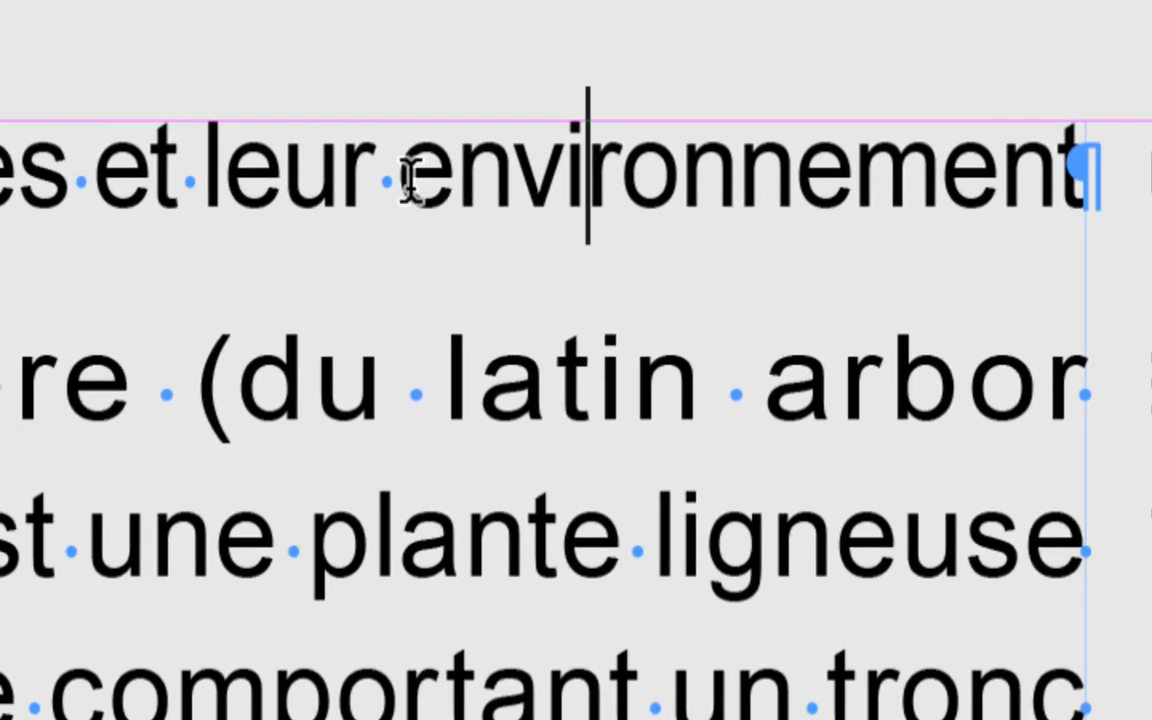
Place the text cursor in the heading, display the paragraph styles list and position it over the second text column.
{"action": "left_click", "coordinate": [386, 178]}
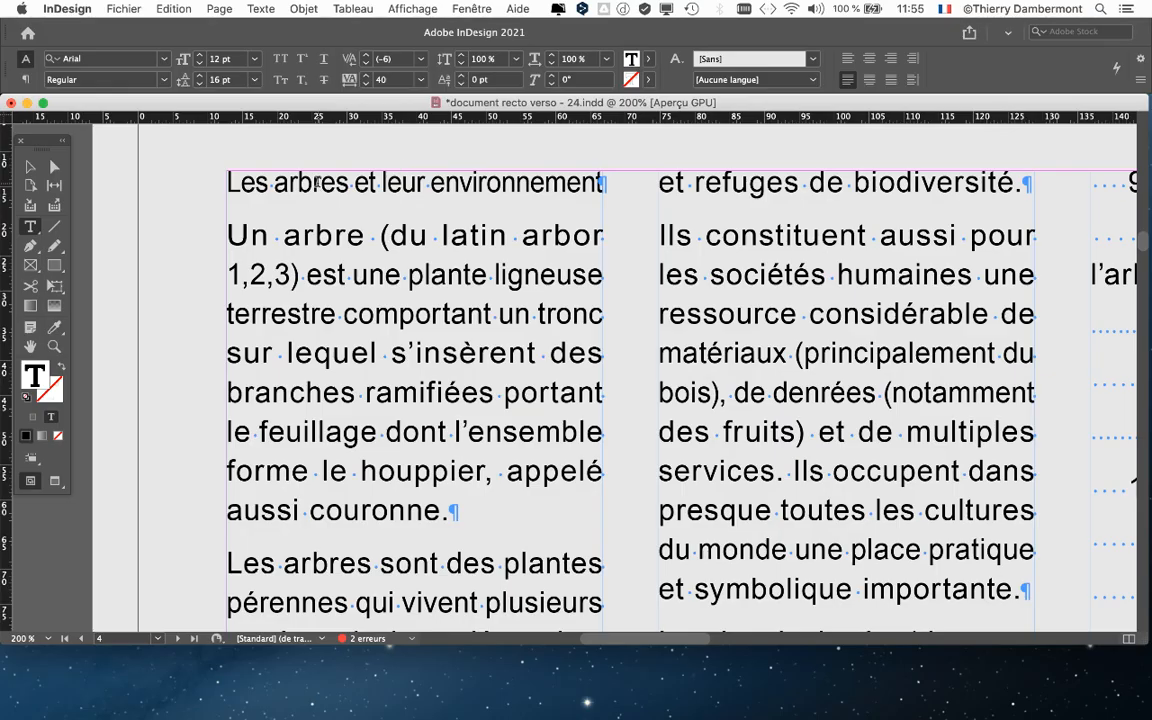
{"action": "left_click", "coordinate": [256, 11]}
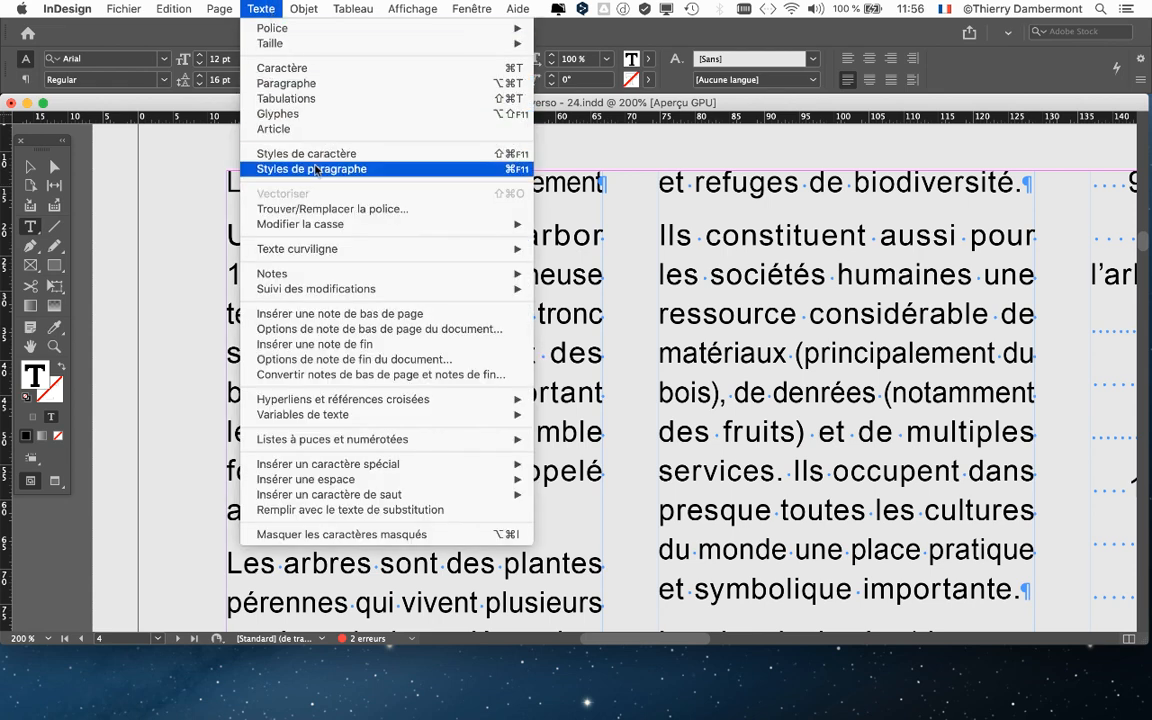
{"action": "left_click", "coordinate": [314, 170]}
{"action": "left_click_drag", "start_coordinate": [769, 166], "coordinate": [673, 158]}
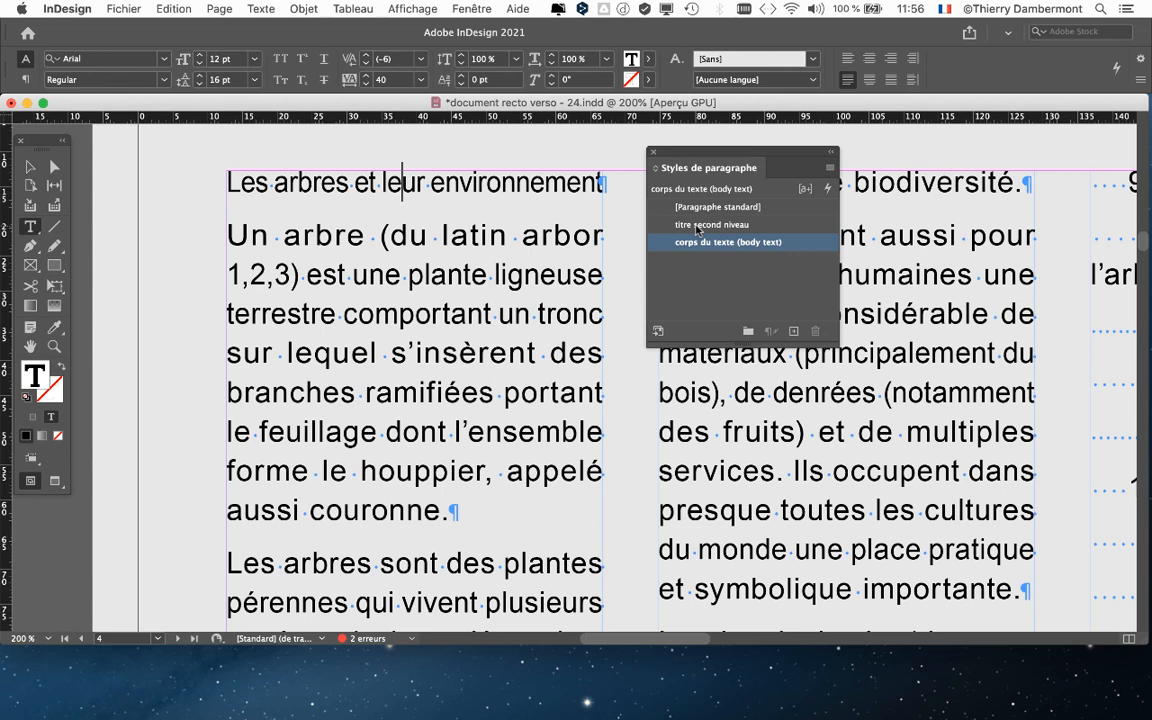
{"action": "left_click_drag", "start_coordinate": [679, 157], "coordinate": [799, 236]}
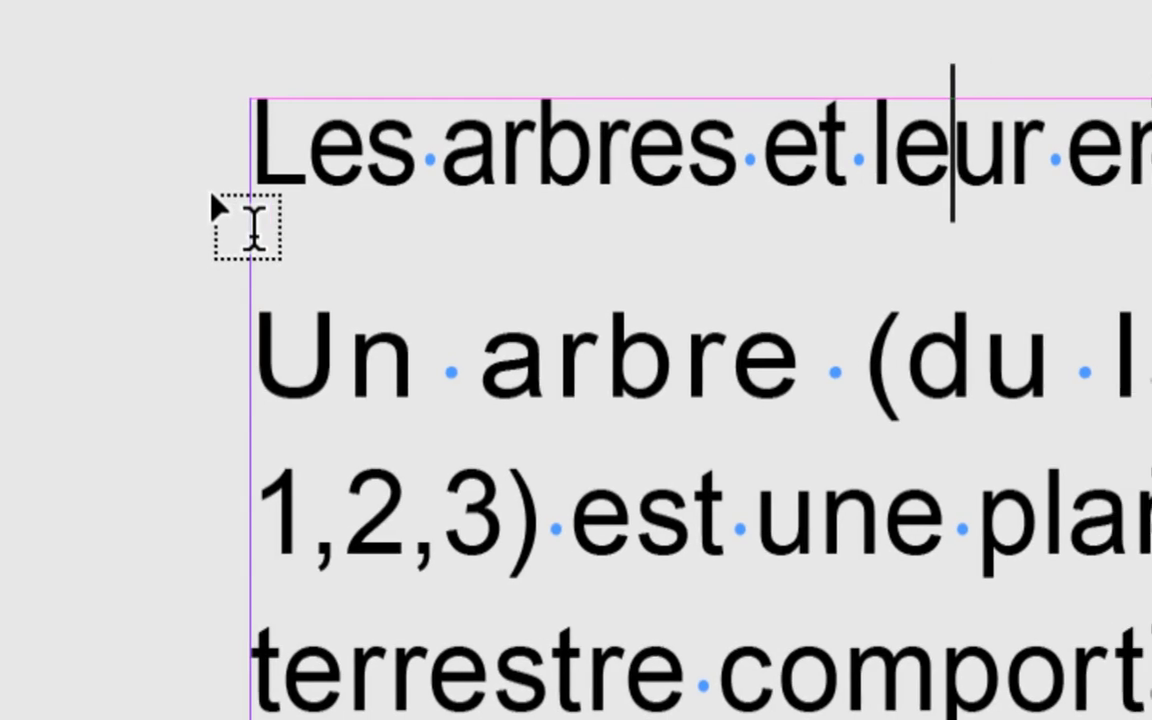
Apply the paragraph style "titre second niveau" to the heading "Les arbres et leur environnement".
{"action": "left_click_drag", "start_coordinate": [255, 150], "coordinate": [350, 155]}
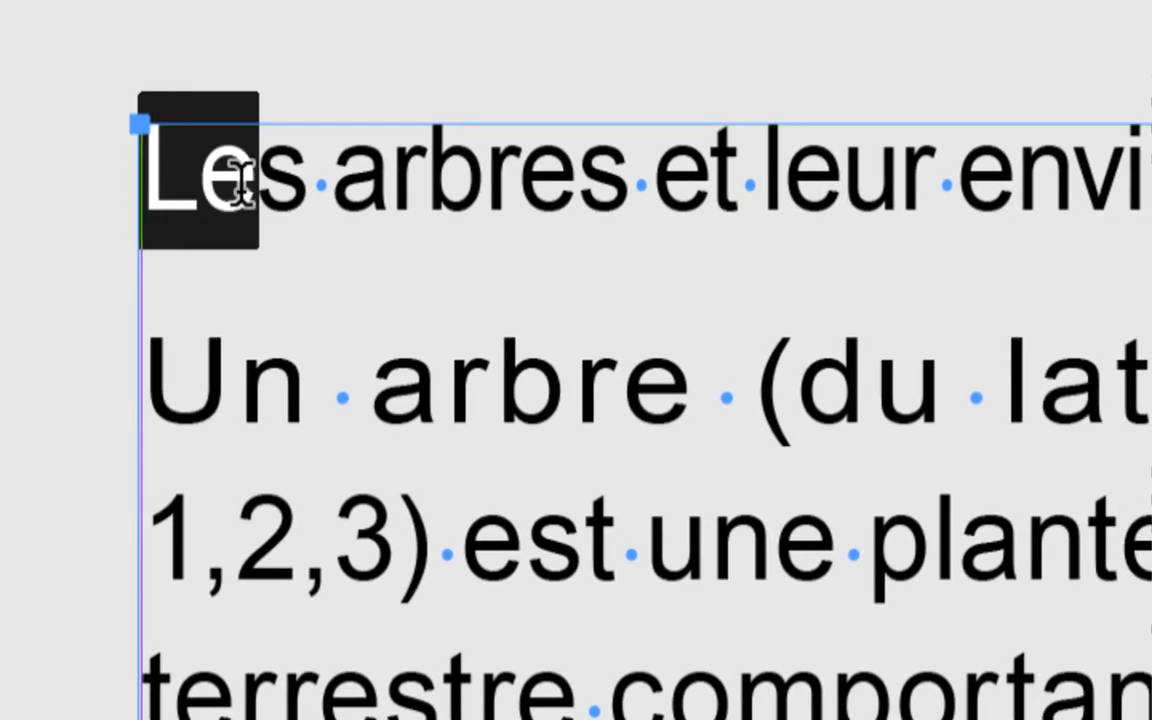
{"action": "left_click_drag", "start_coordinate": [240, 180], "coordinate": [1151, 182]}
{"action": "left_click_drag", "start_coordinate": [468, 180], "coordinate": [768, 185]}
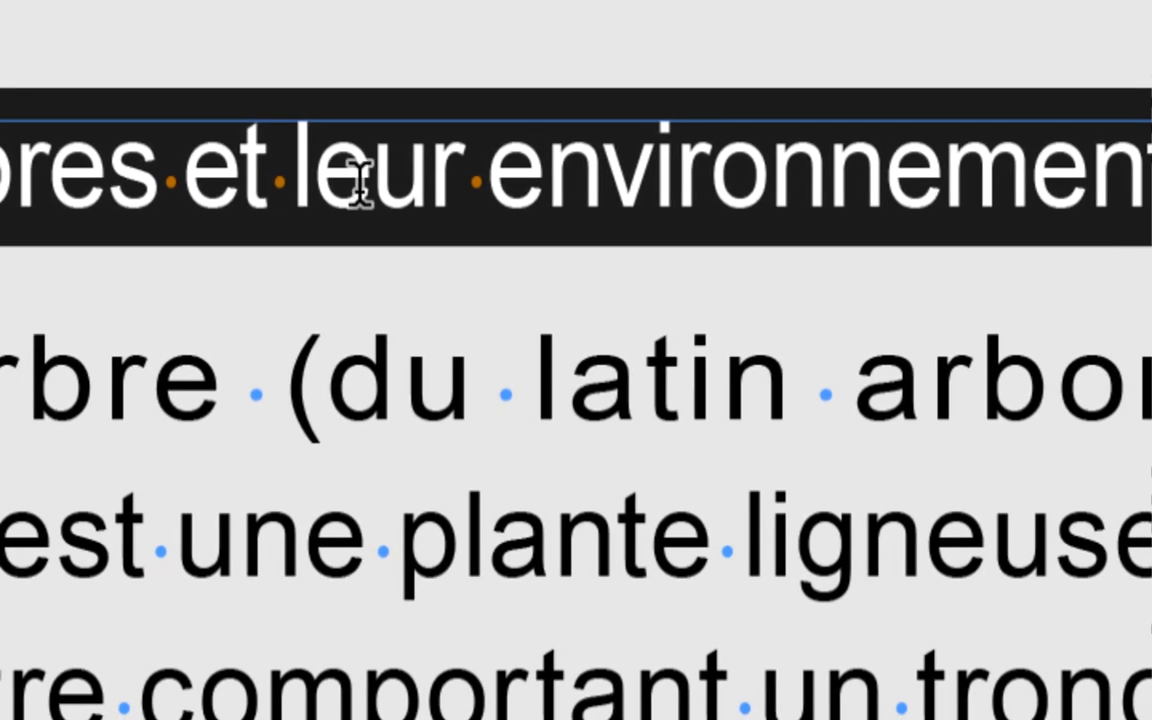
{"action": "left_click", "coordinate": [580, 185]}
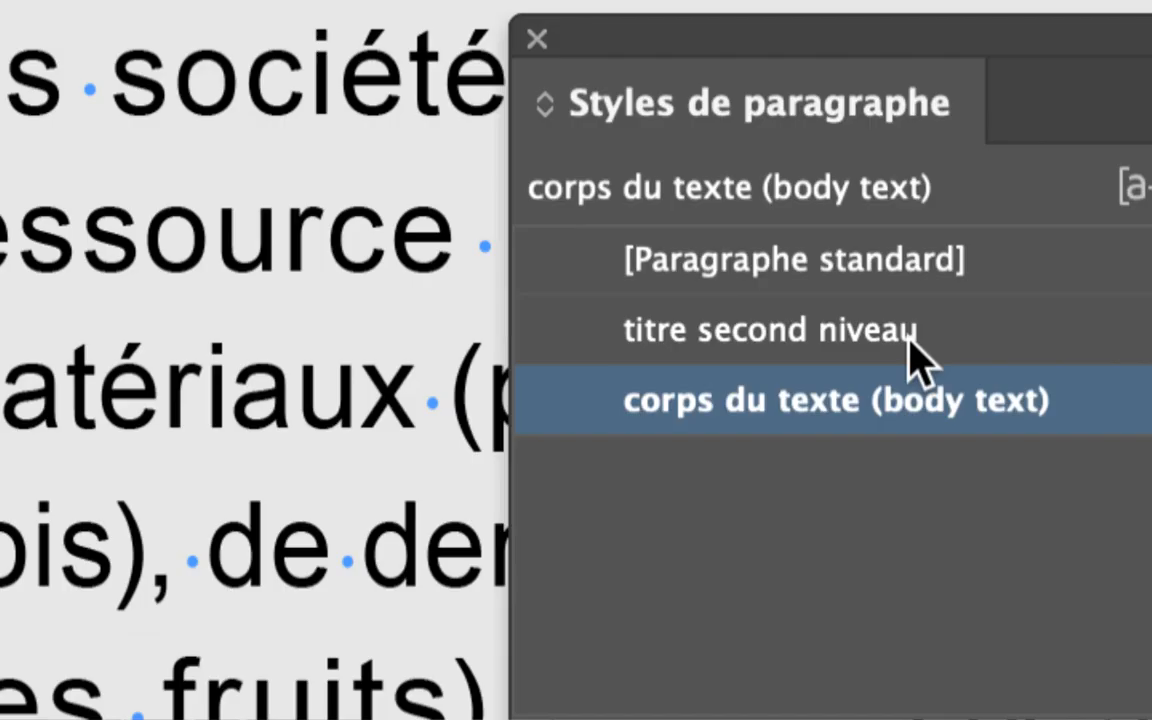
{"action": "left_click", "coordinate": [912, 345]}
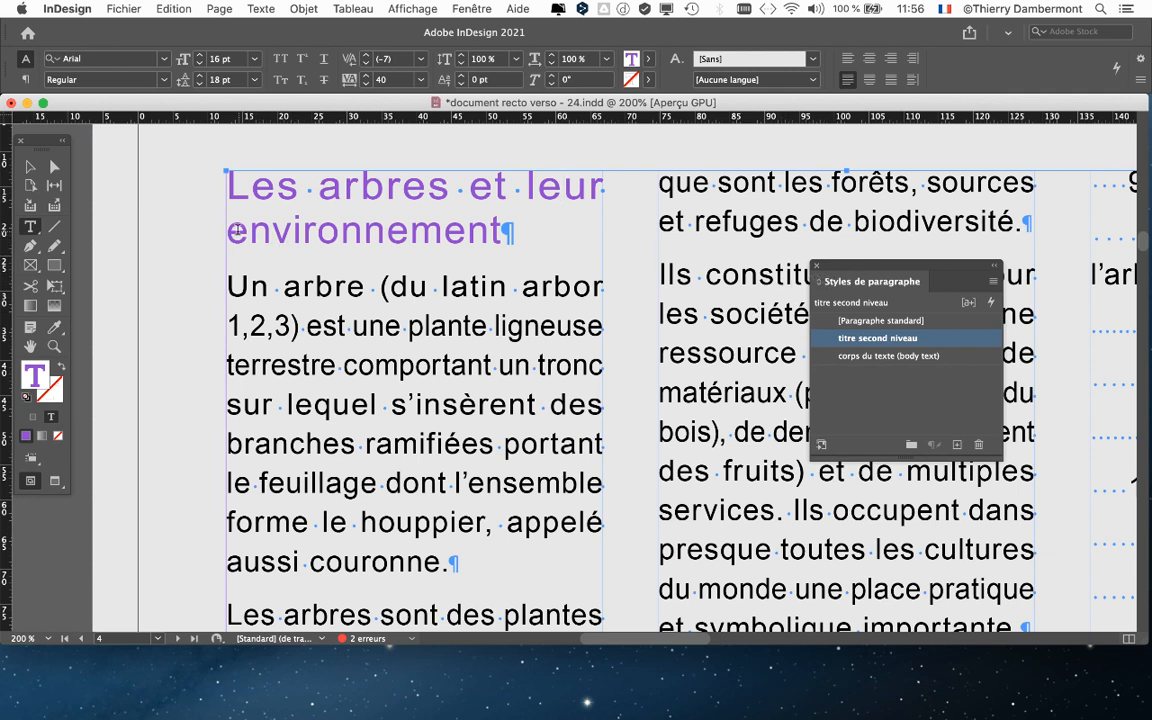
Run a spell check on the selected word "environnement" in the heading and end it.
{"action": "left_click_drag", "start_coordinate": [229, 230], "coordinate": [472, 248]}
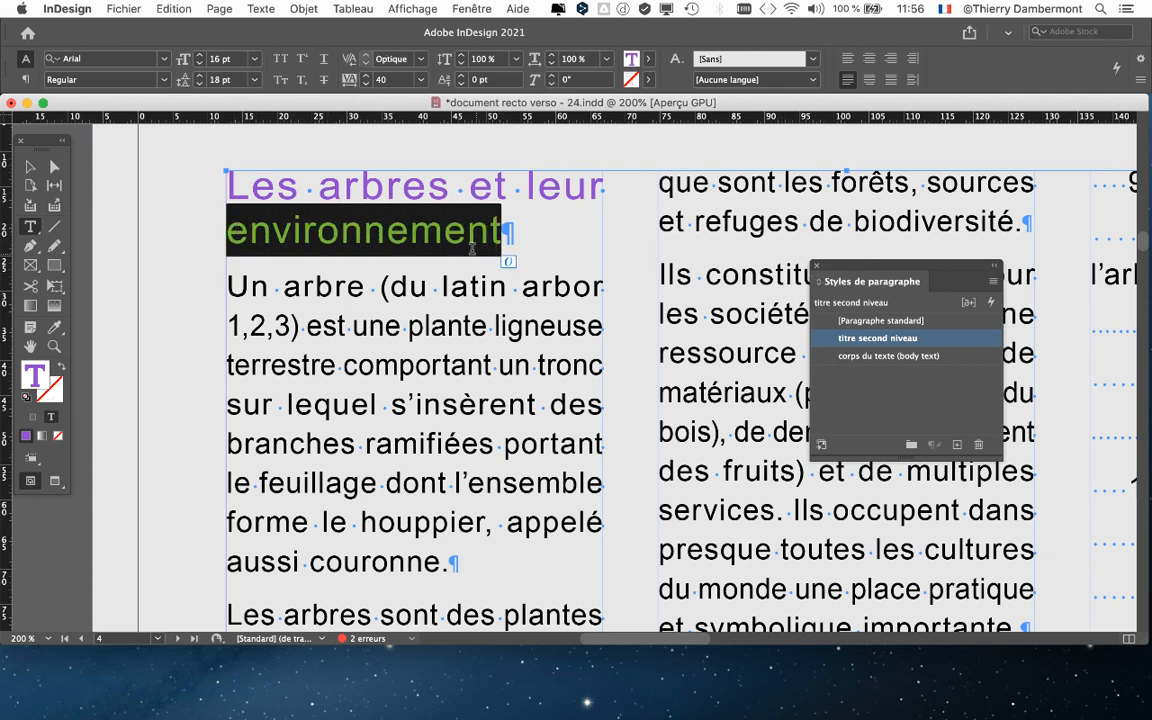
{"action": "left_click", "coordinate": [258, 9]}
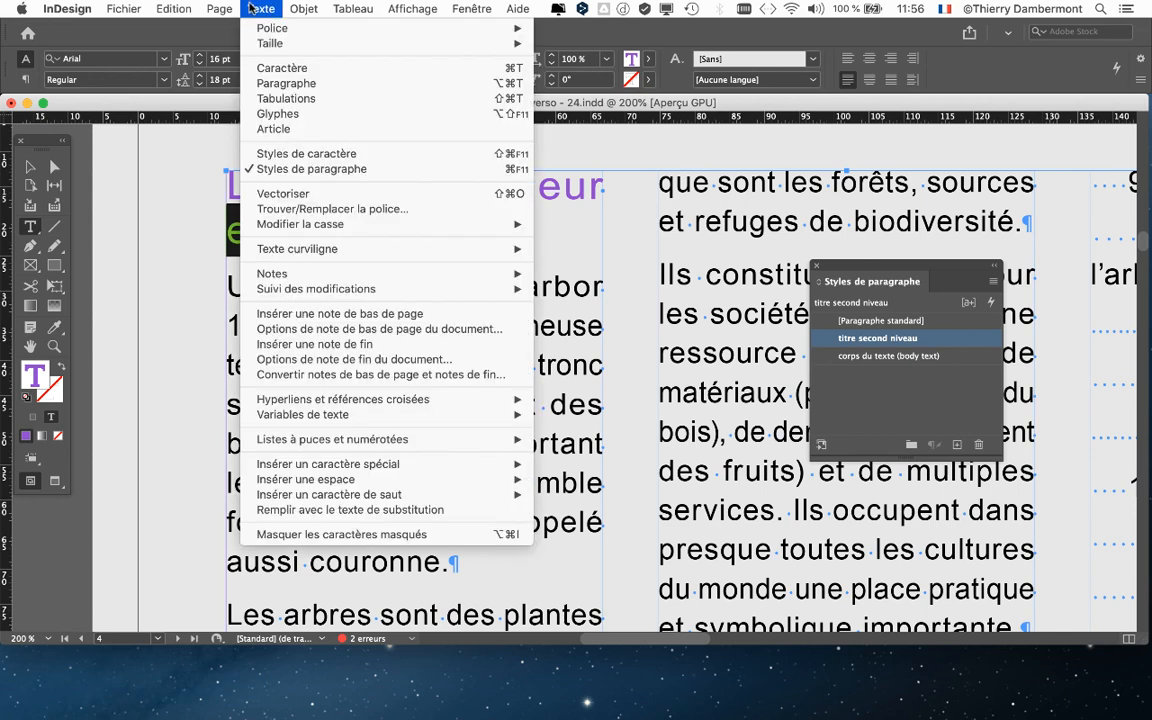
{"action": "mouse_move", "coordinate": [174, 9]}
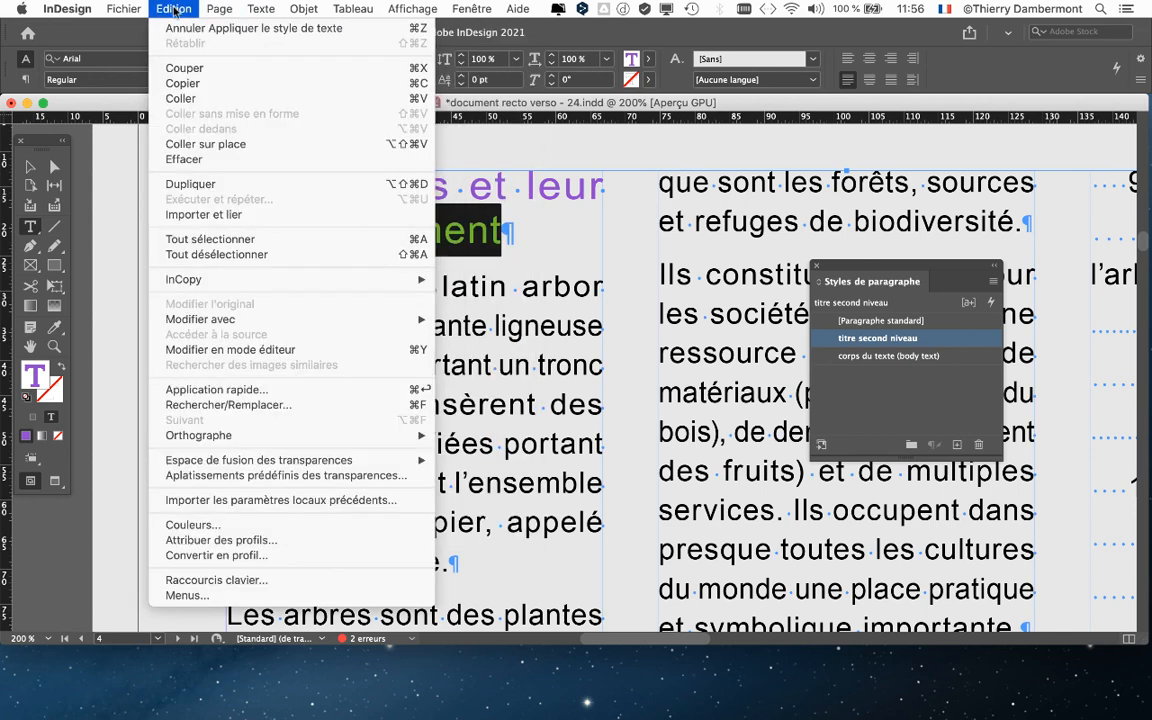
{"action": "mouse_move", "coordinate": [178, 436]}
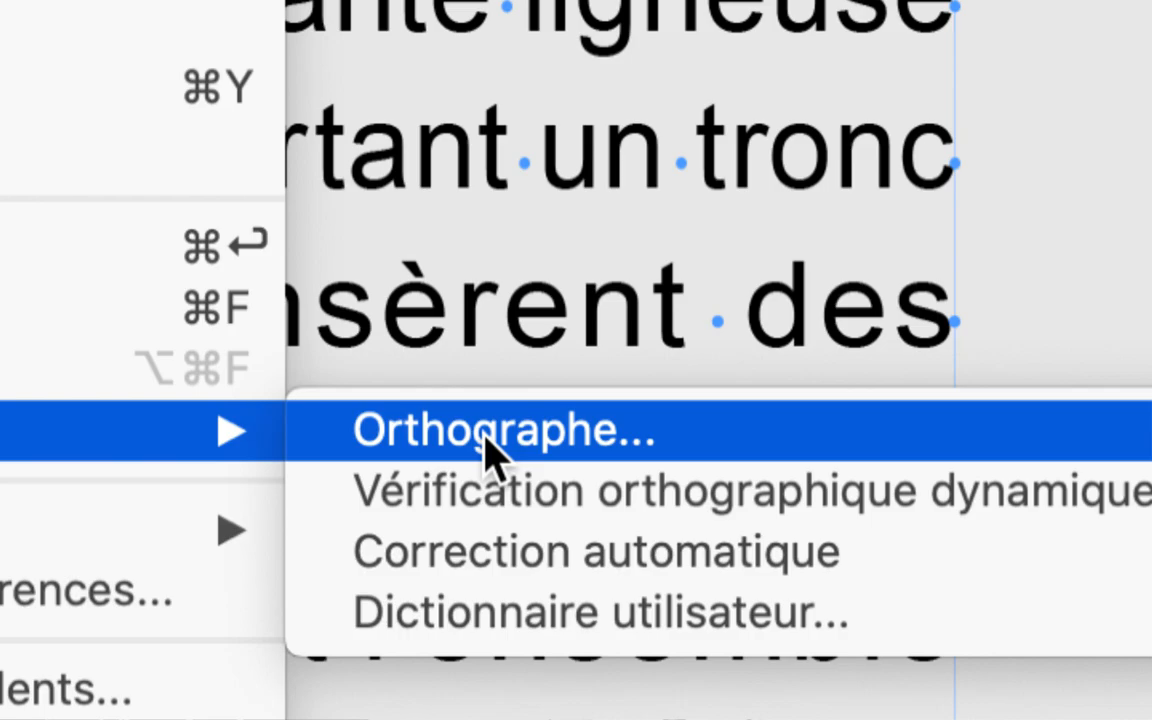
{"action": "left_click", "coordinate": [488, 450]}
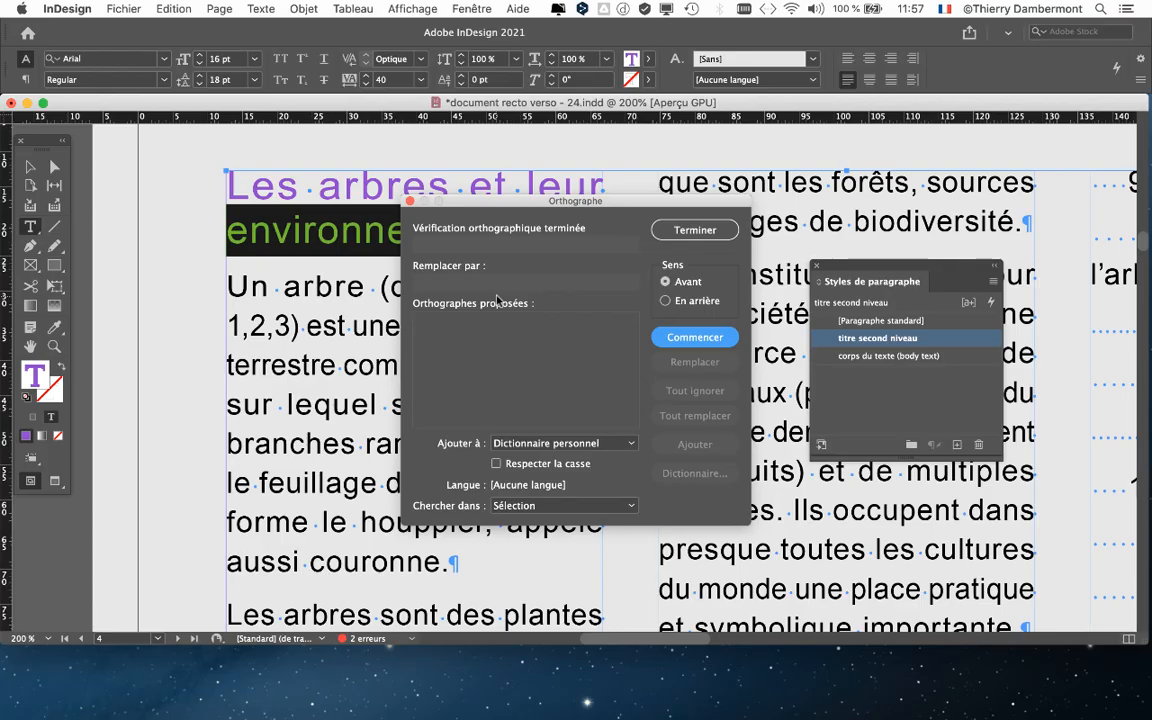
{"action": "left_click", "coordinate": [699, 229]}
Misspell the heading's last word as "environement" by removing one n, and run a spell check on that word.
{"action": "left_click", "coordinate": [352, 228]}
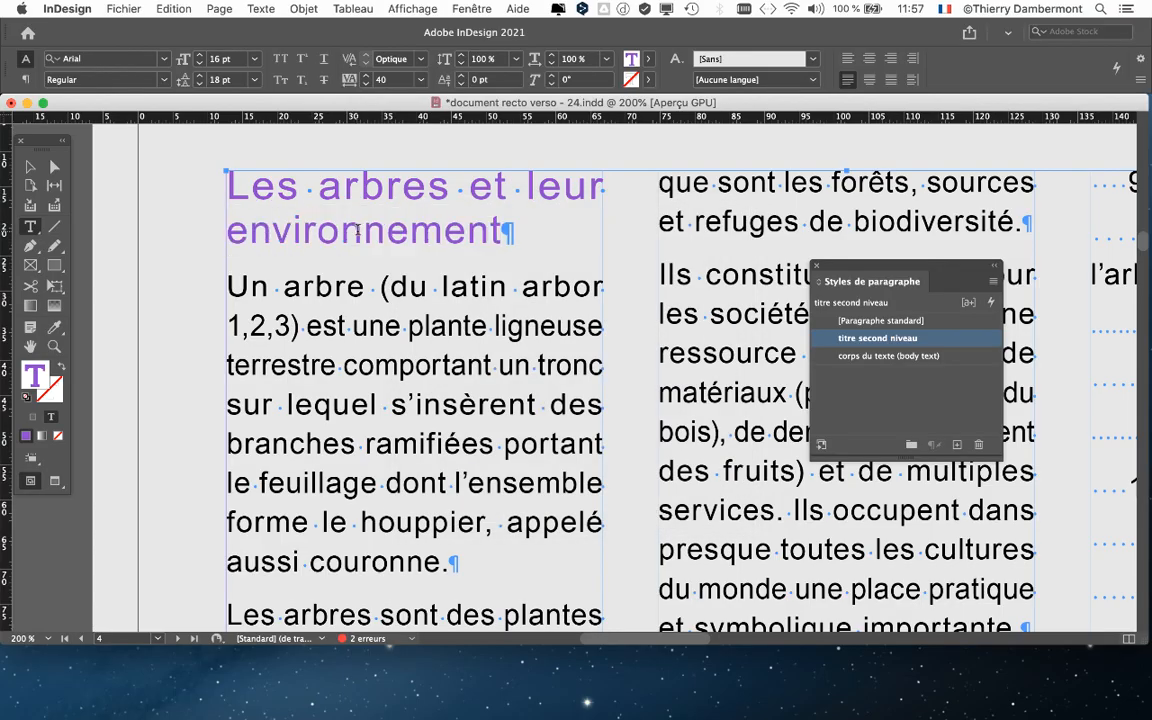
{"action": "key", "text": "BackSpace"}
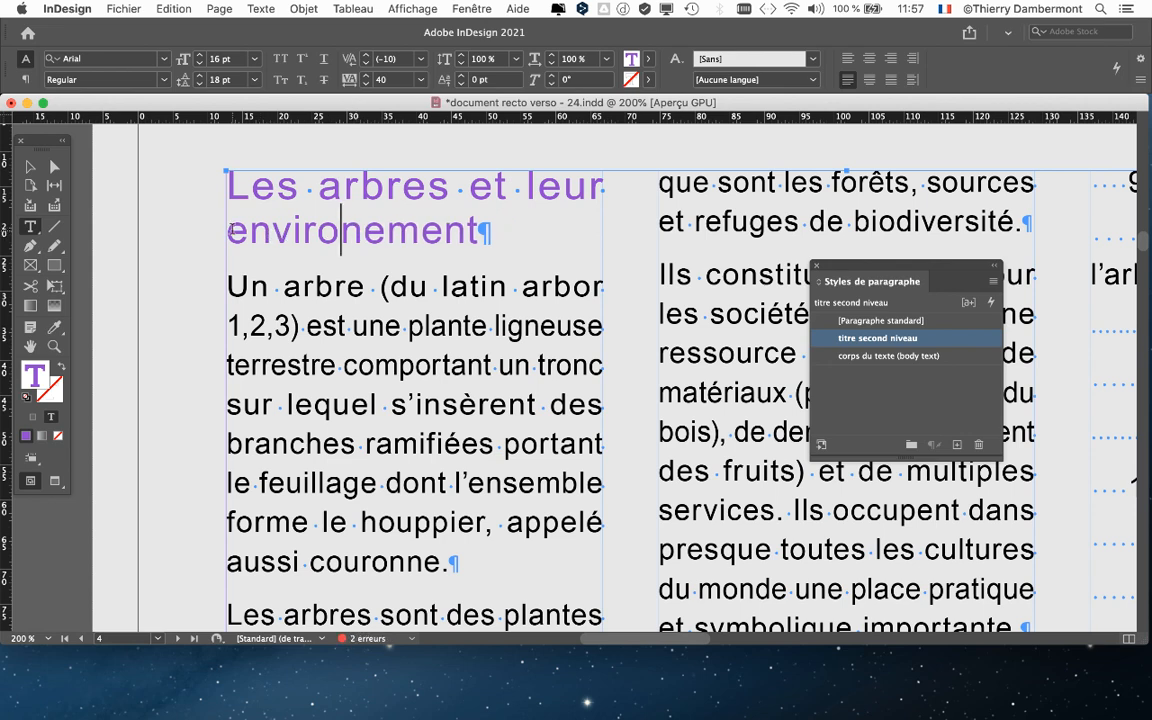
{"action": "left_click_drag", "start_coordinate": [227, 231], "coordinate": [480, 231]}
{"action": "left_click", "coordinate": [173, 8]}
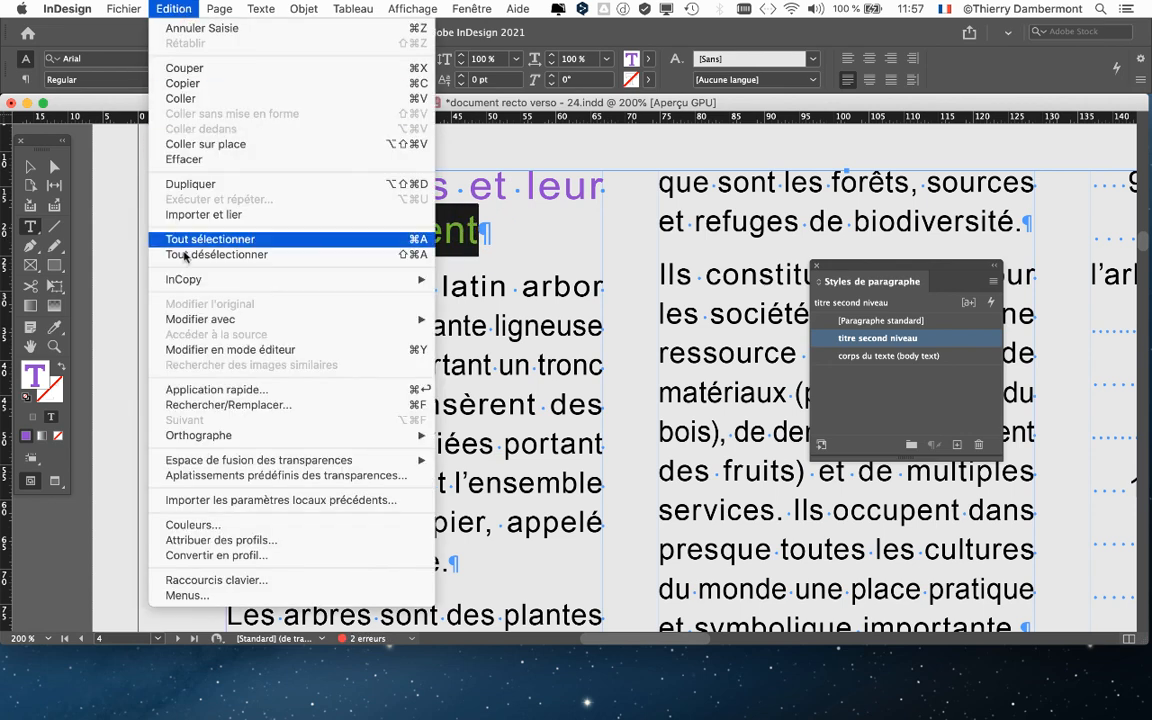
{"action": "mouse_move", "coordinate": [330, 435]}
{"action": "left_click", "coordinate": [575, 432]}
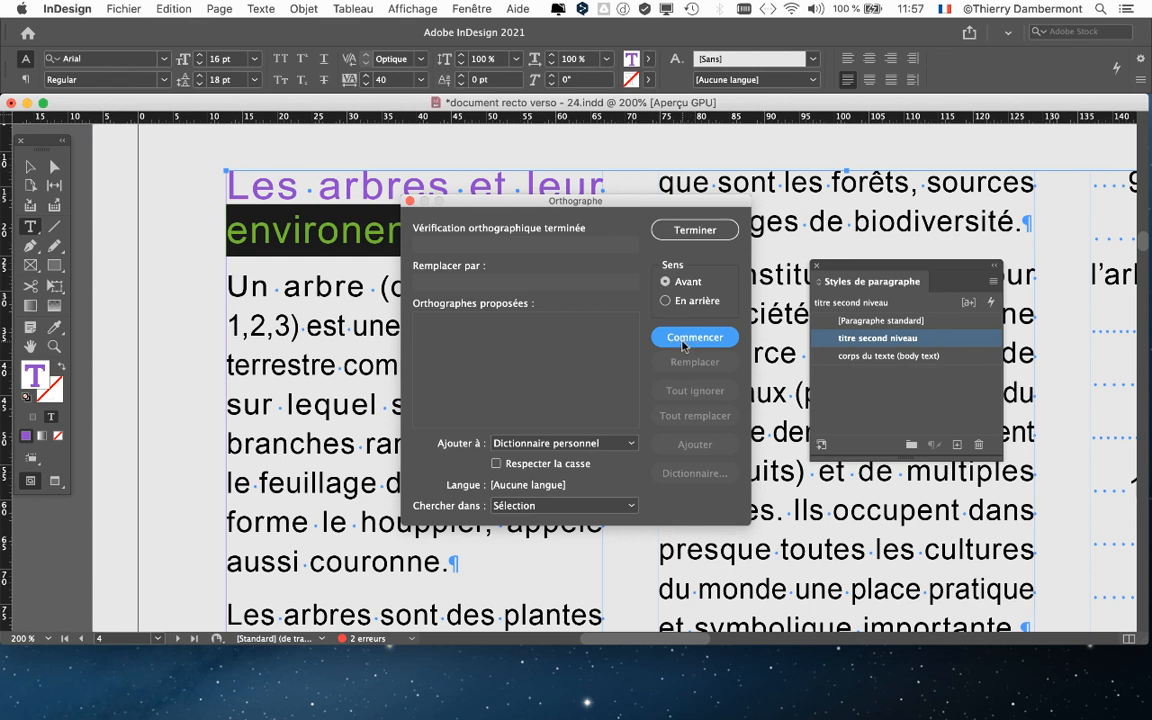
{"action": "left_click", "coordinate": [672, 232]}
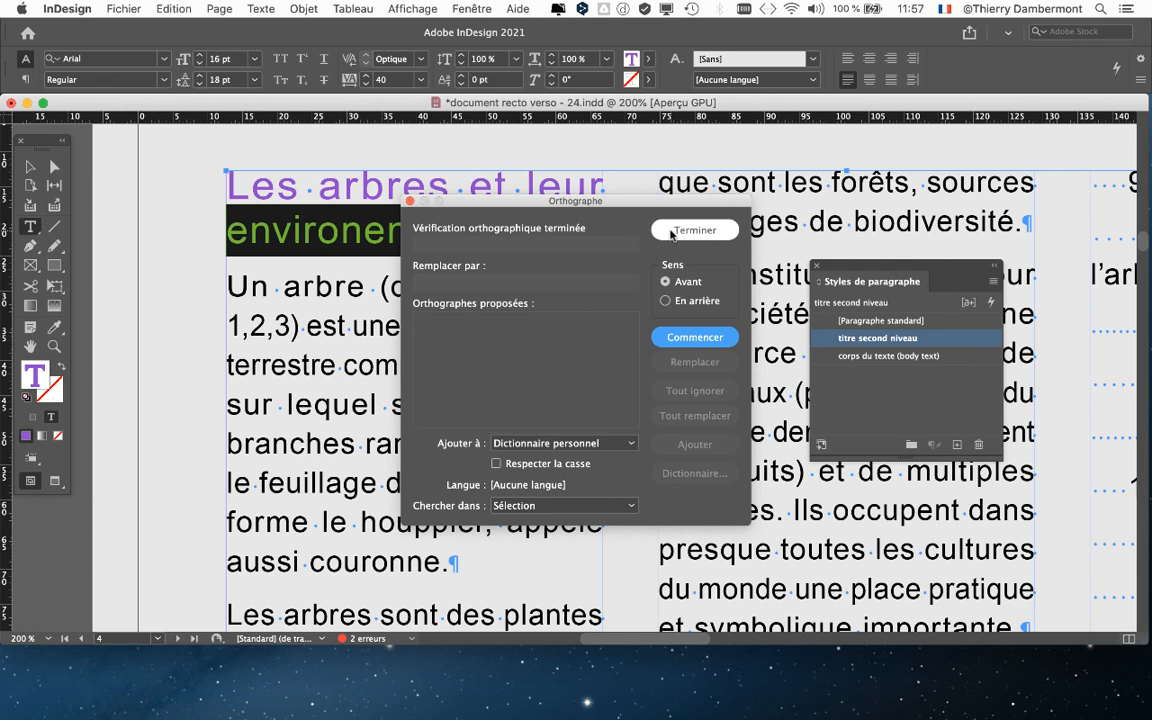
{"action": "left_click", "coordinate": [672, 232]}
Put the missing n back so the heading's last word reads "environnement".
{"action": "left_click", "coordinate": [421, 230]}
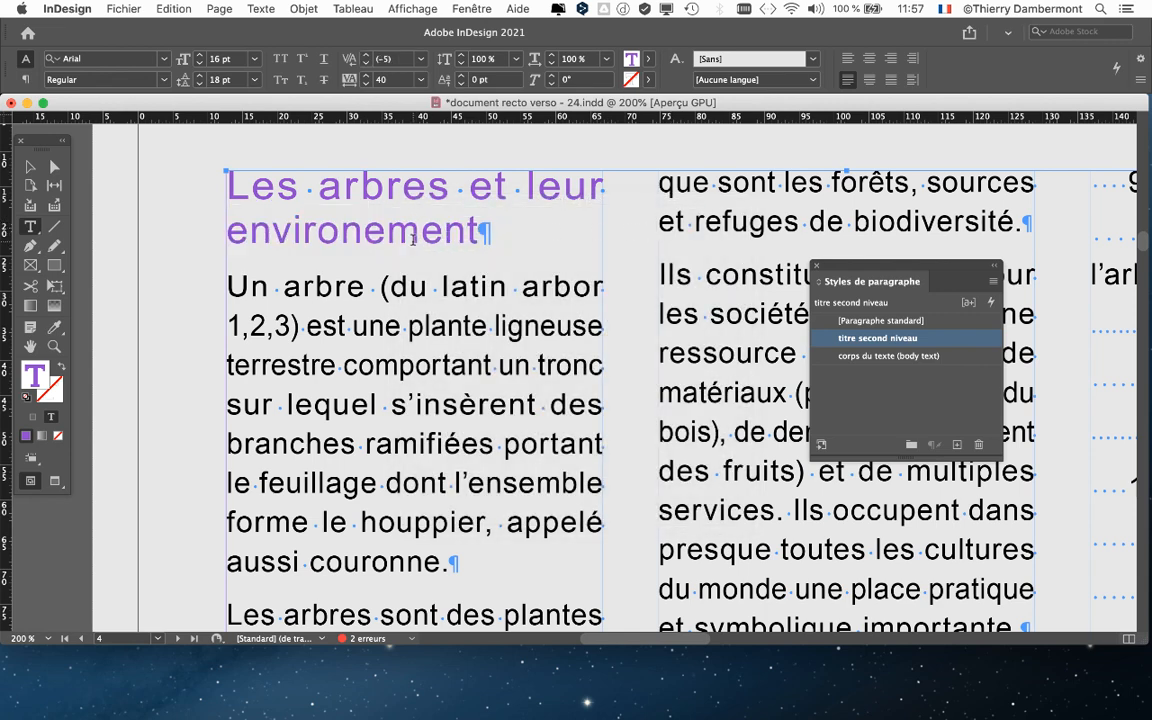
{"action": "left_click", "coordinate": [364, 232]}
{"action": "type", "text": "n"}
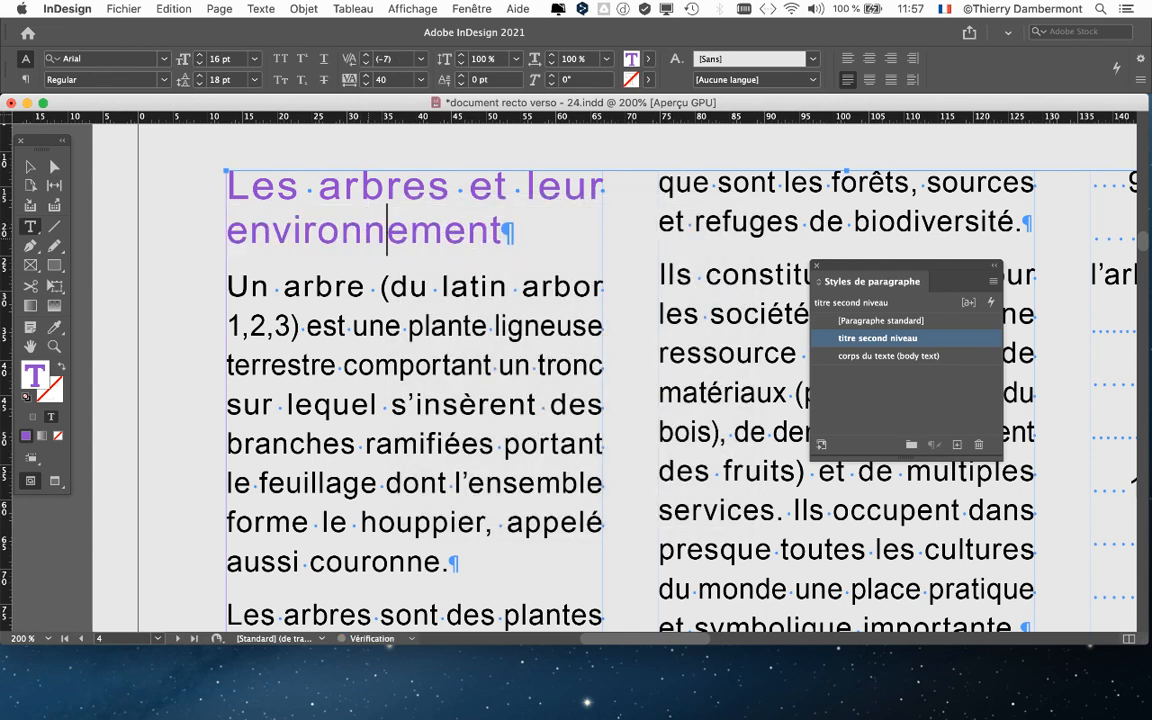
Leave text editing with the Selection tool and deselect the text frame.
{"action": "left_click", "coordinate": [31, 167]}
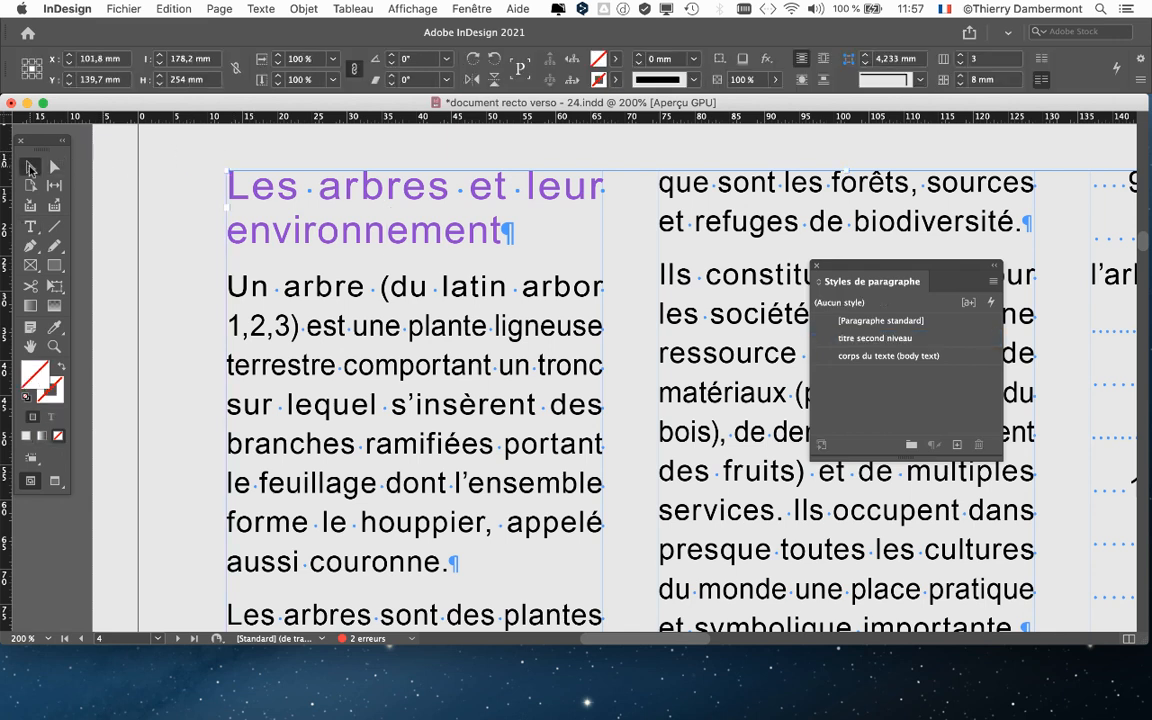
{"action": "left_click", "coordinate": [138, 220]}
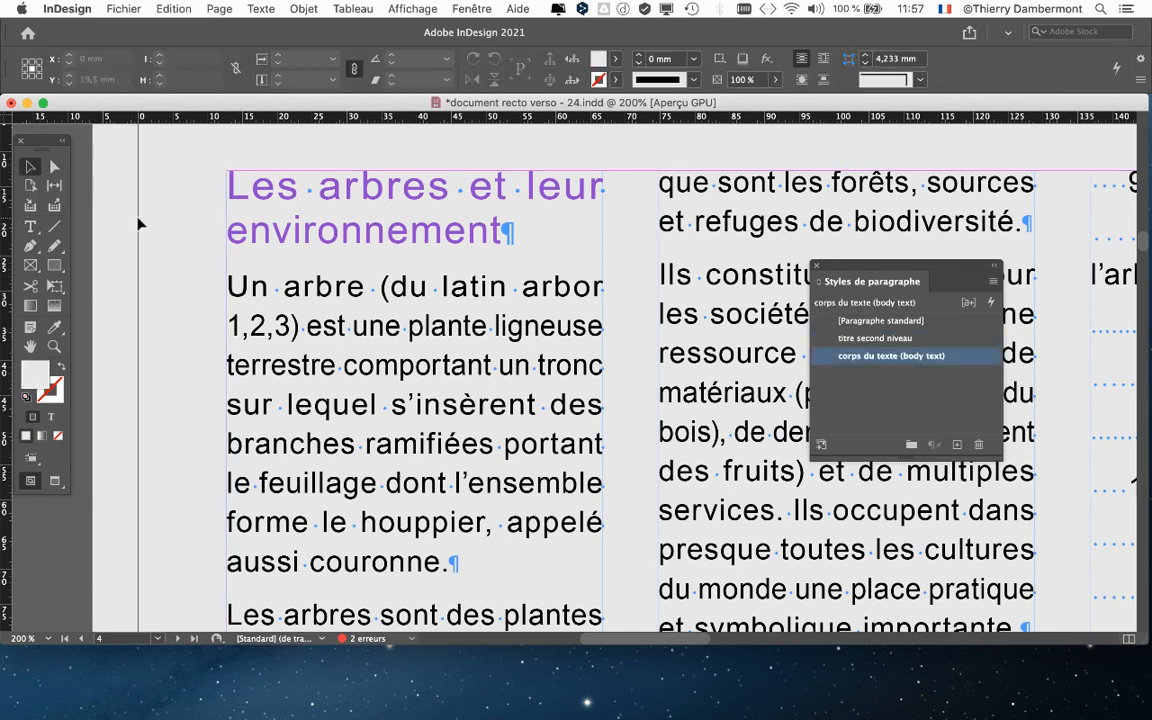